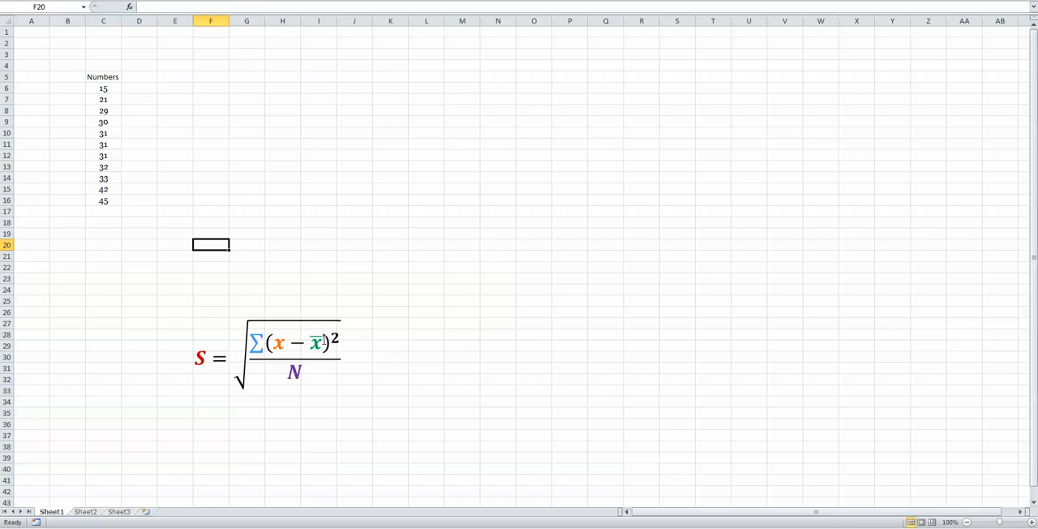
Label the column beside the numbers by entering "average" in D5 and "mean" in D4.
click(135, 91)
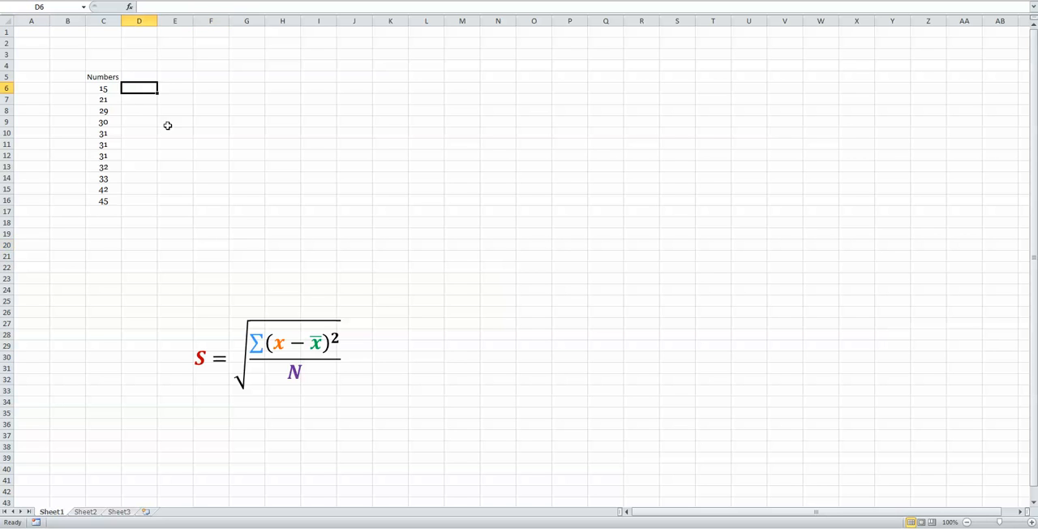
click(145, 74)
text(avera)
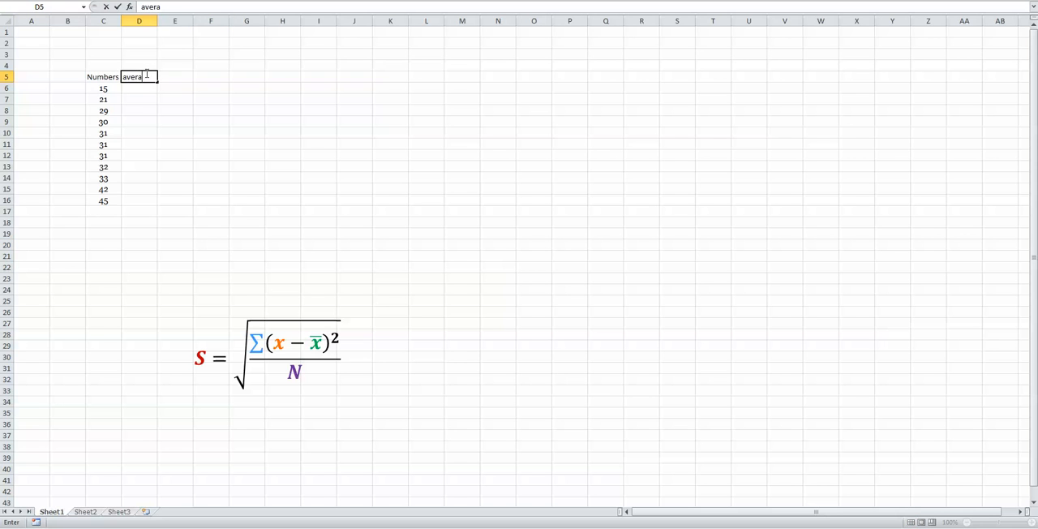
text(ge)
key(Return)
key(Right)
key(Up)
key(Up)
key(Left)
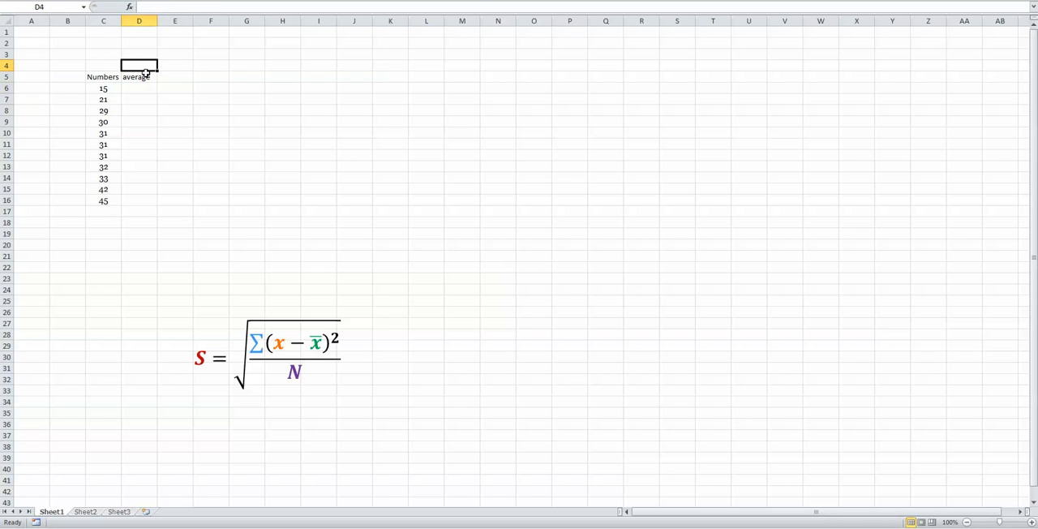
text(mean)
key(Return)
Enter the formula =average(C6) in cell D6.
key(Down)
text(=ave)
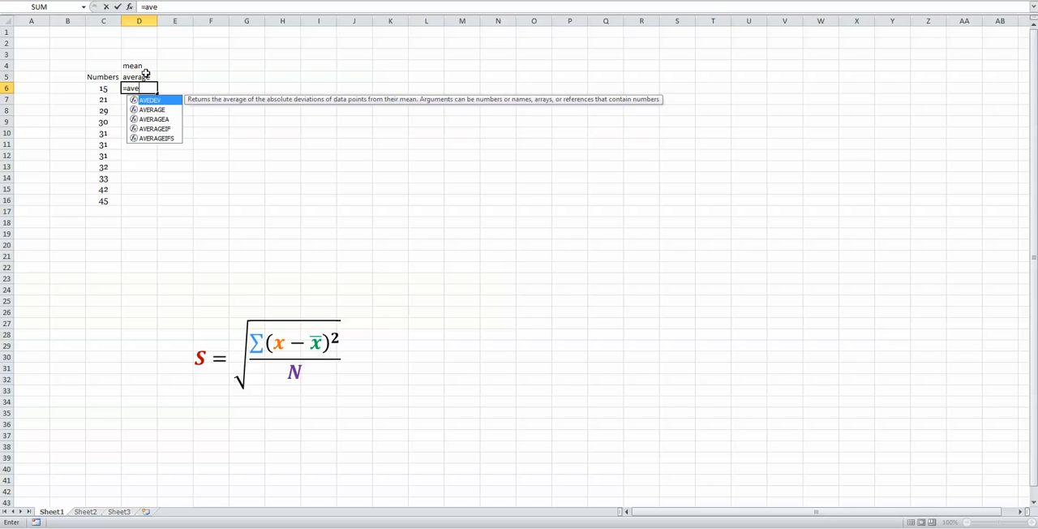
text(rage()
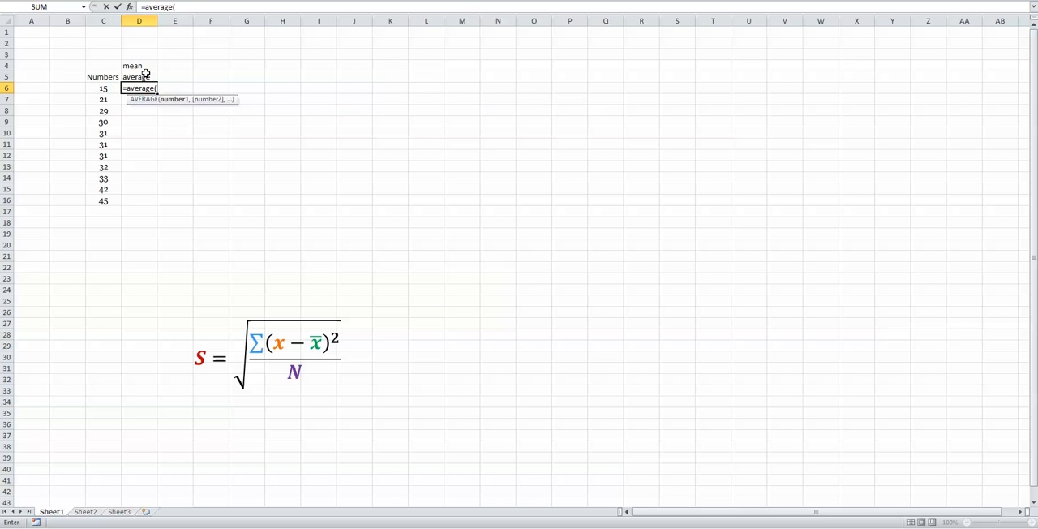
click(101, 88)
text())
key(Return)
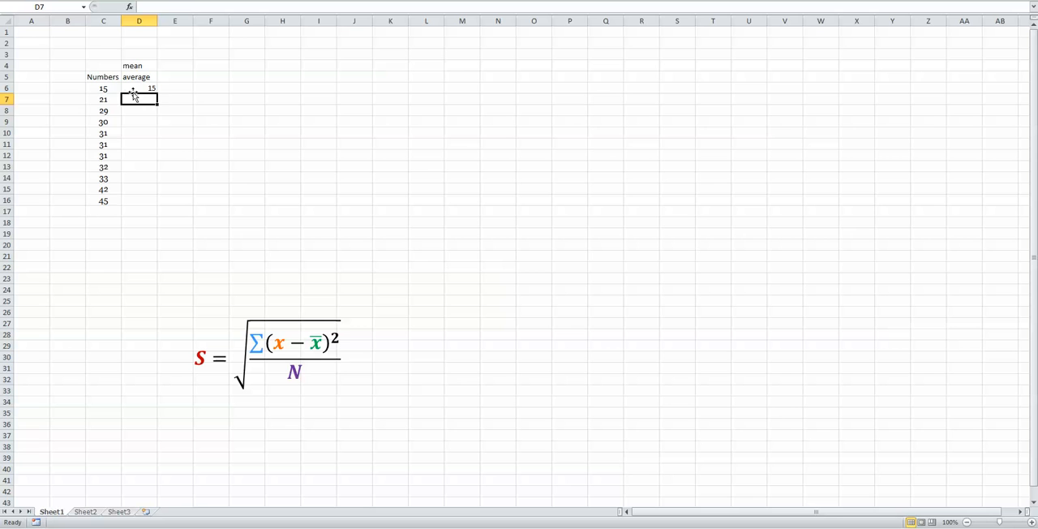
Extend the range in D6's AVERAGE formula to C6:C16 so it covers all the numbers.
click(134, 87)
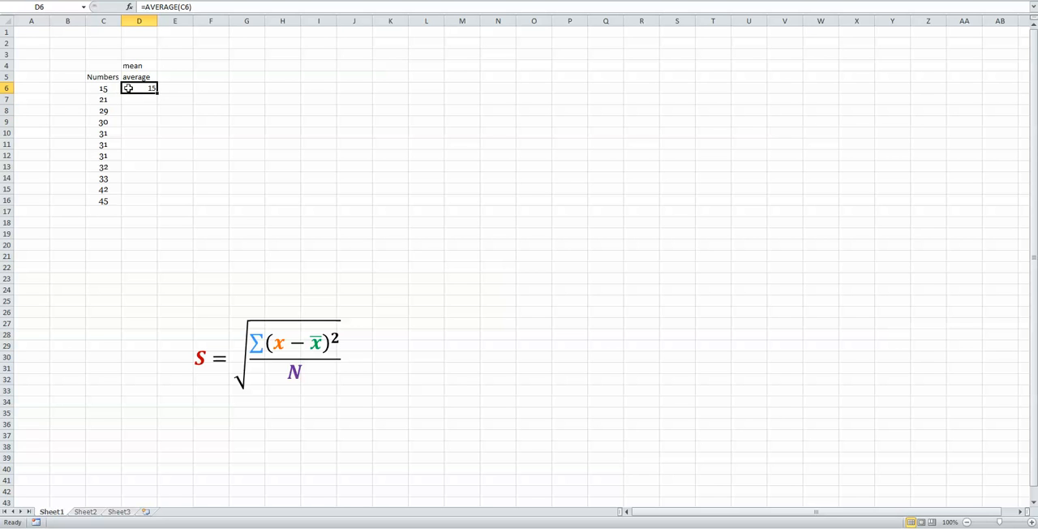
double_click(127, 87)
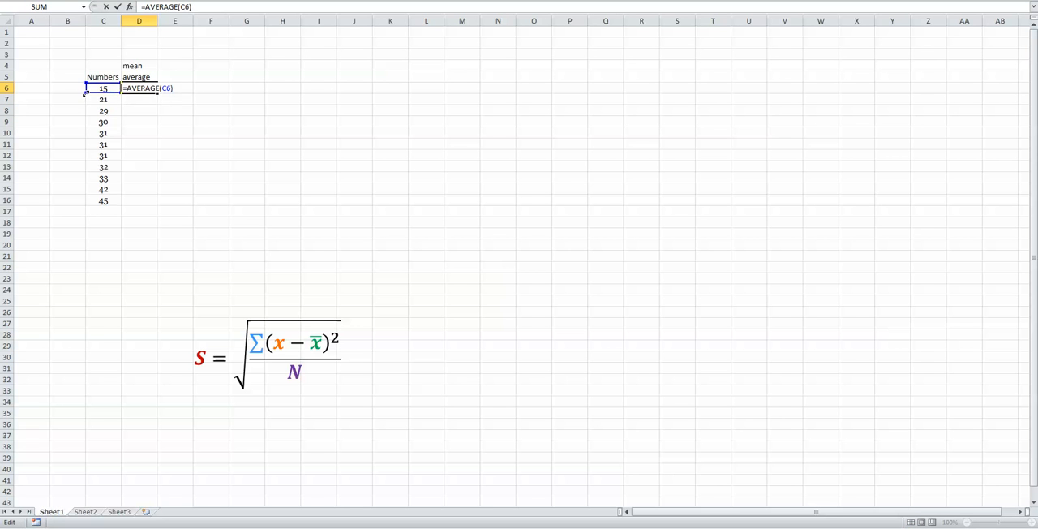
drag(84, 94, 80, 203)
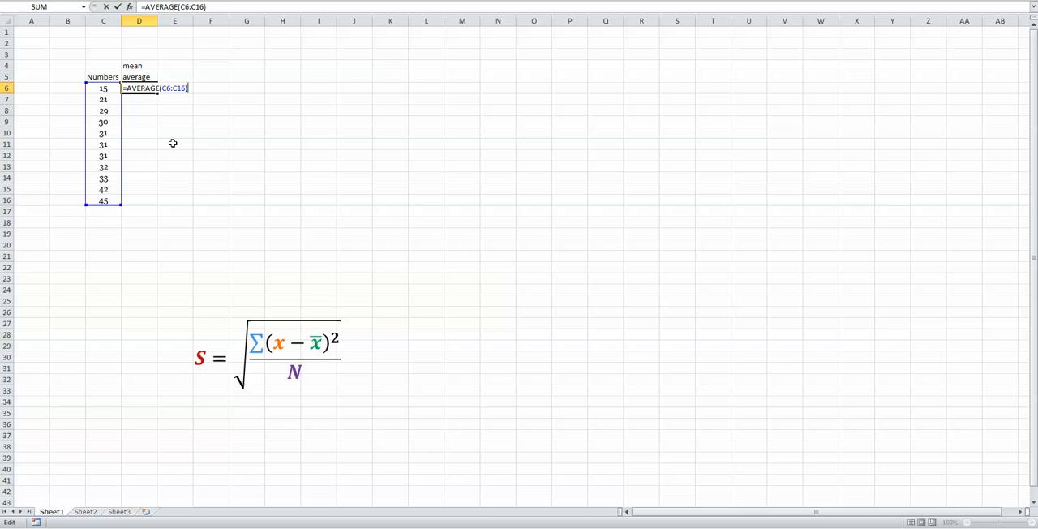
key(Return)
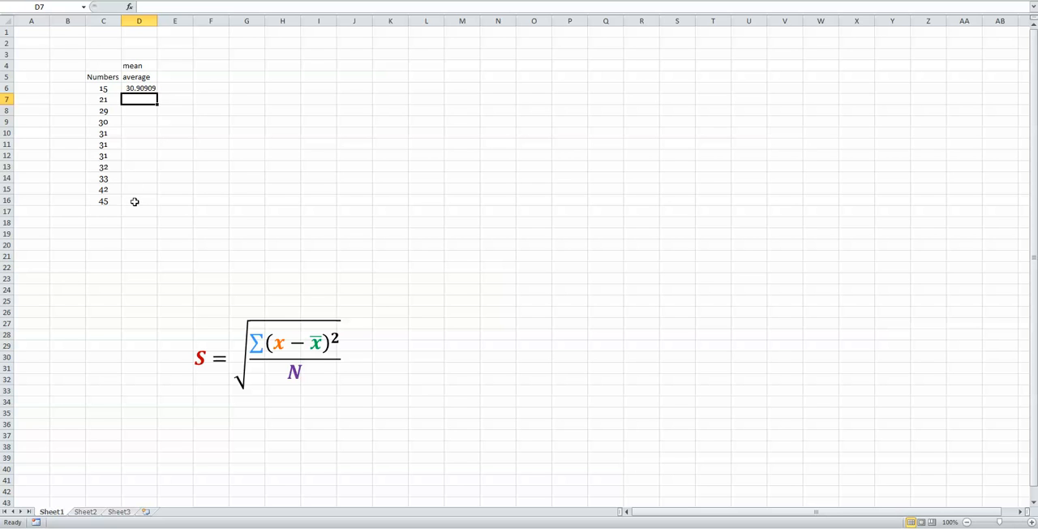
Fill the unanchored average formula from D6 down to D16.
click(152, 88)
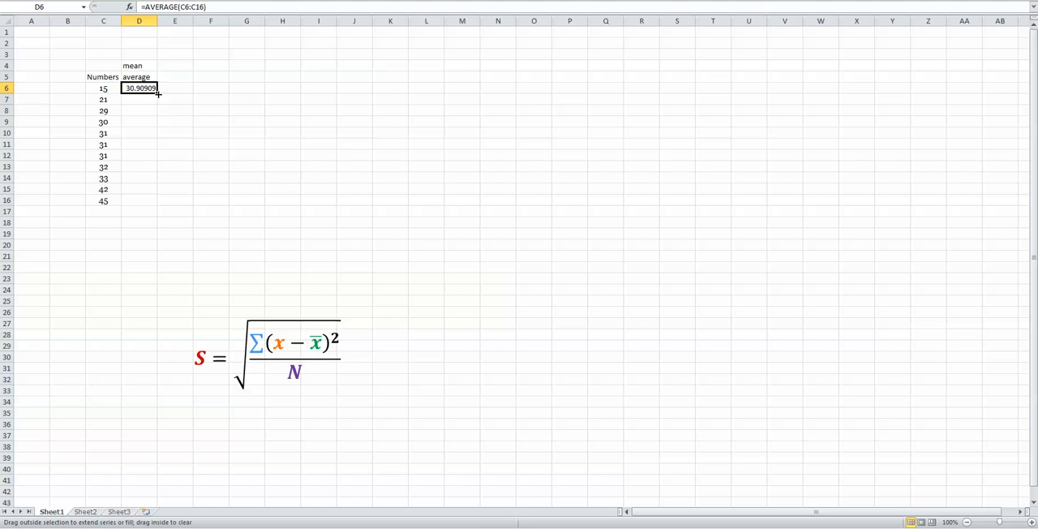
drag(158, 93, 150, 207)
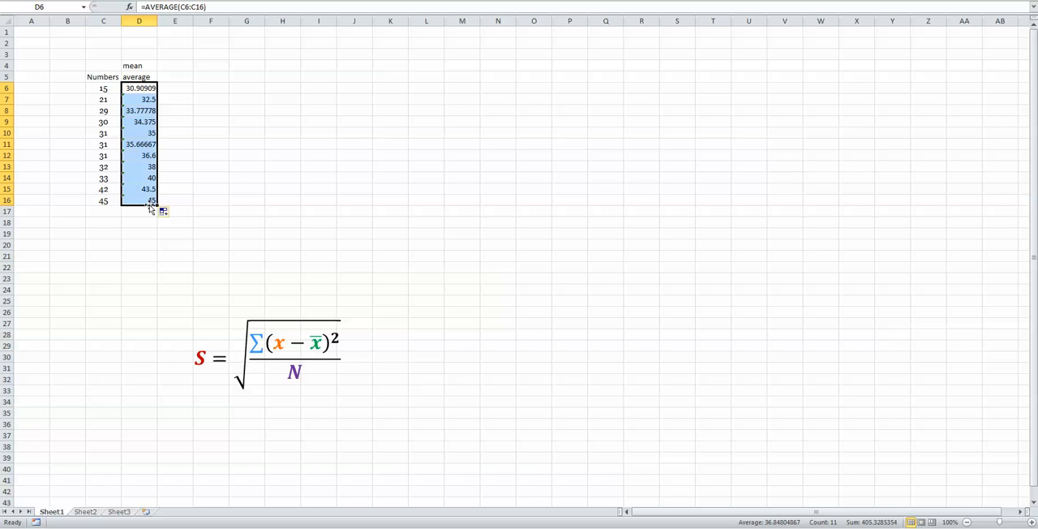
click(168, 157)
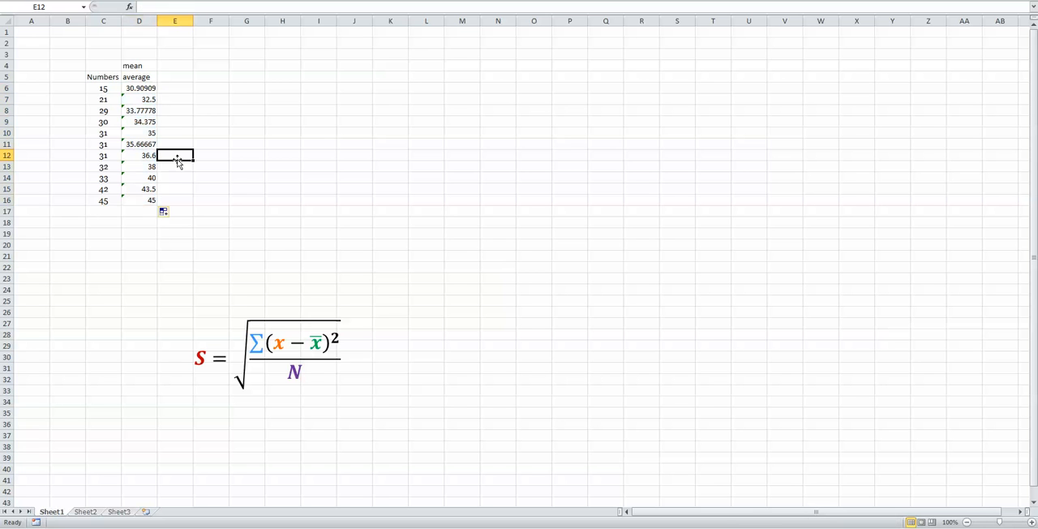
Inspect the ranges referenced by the average formulas in D6, D7, D16 and D12.
double_click(141, 88)
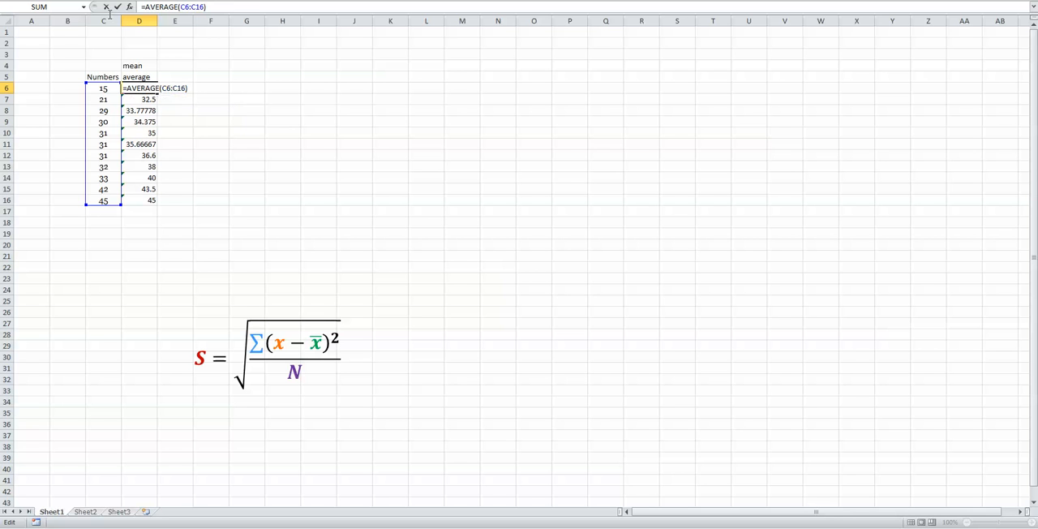
key(Return)
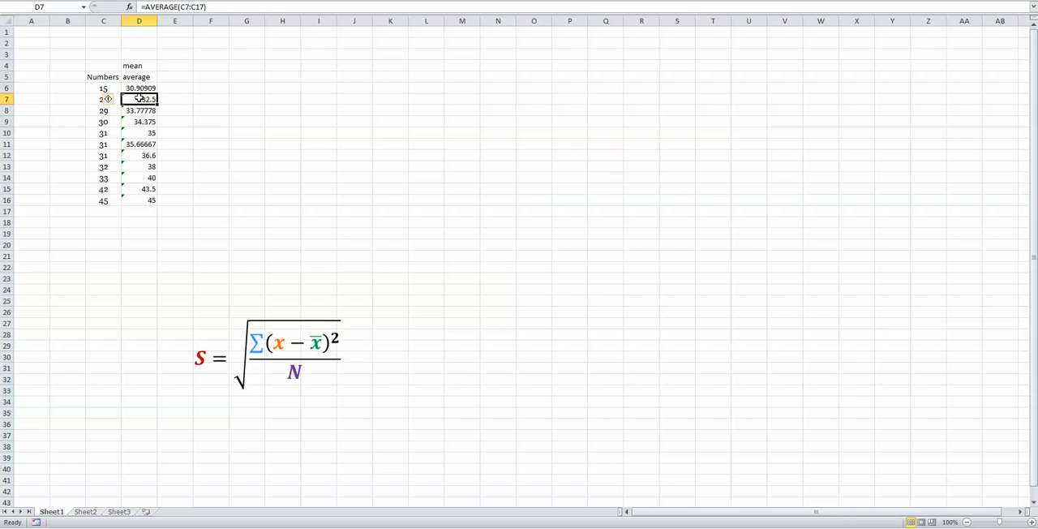
key(F2)
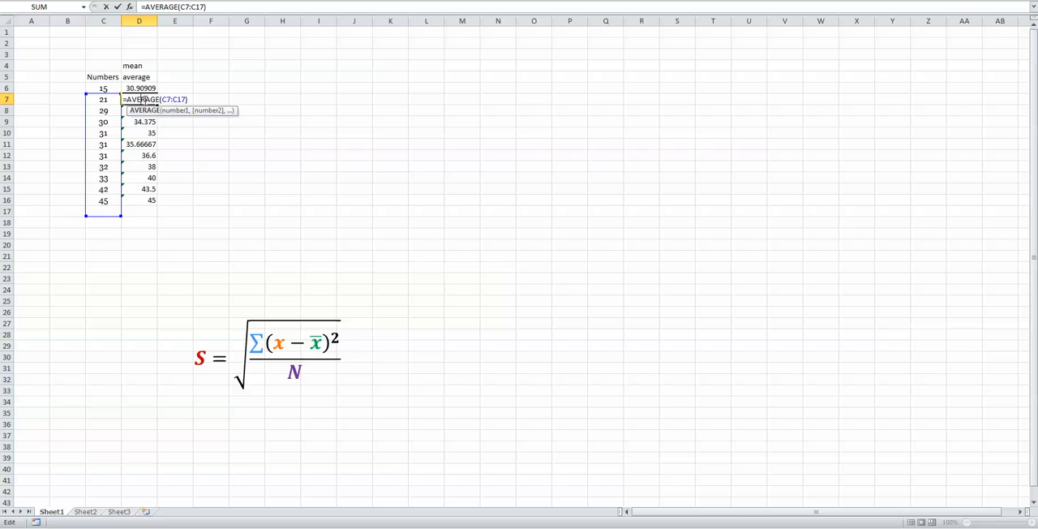
key(Return)
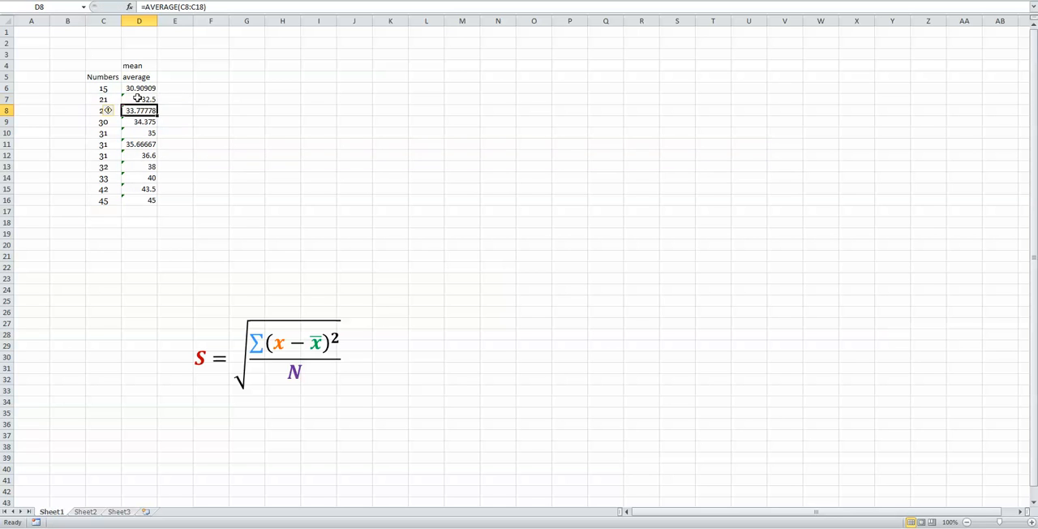
key(ctrl+Down)
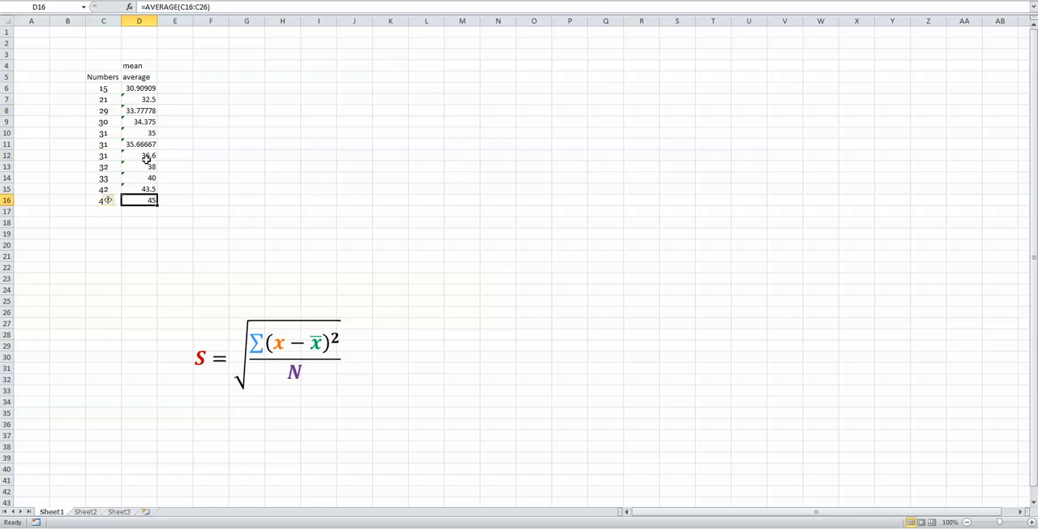
double_click(147, 155)
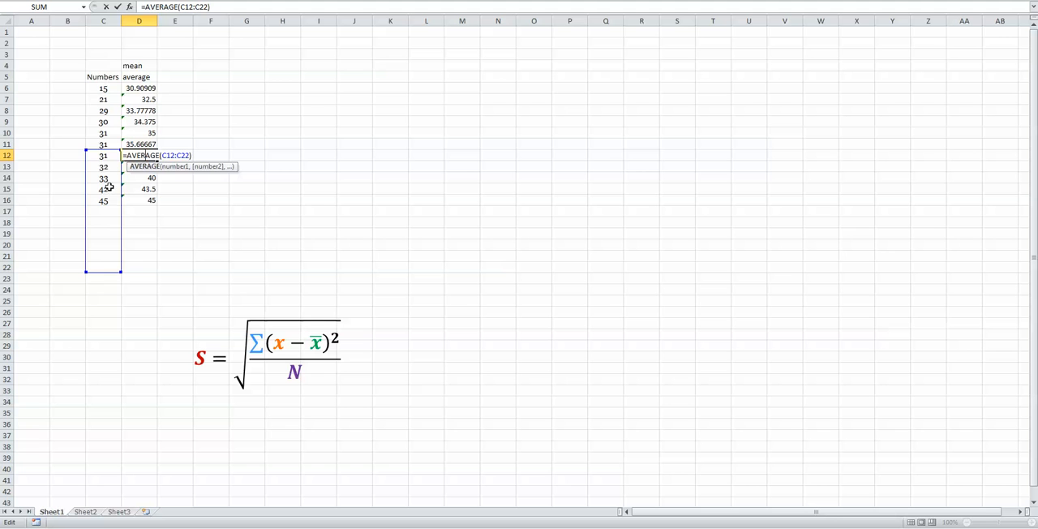
Anchor the range's start as $C$6 in D6's average formula and refill it down to D16.
double_click(145, 86)
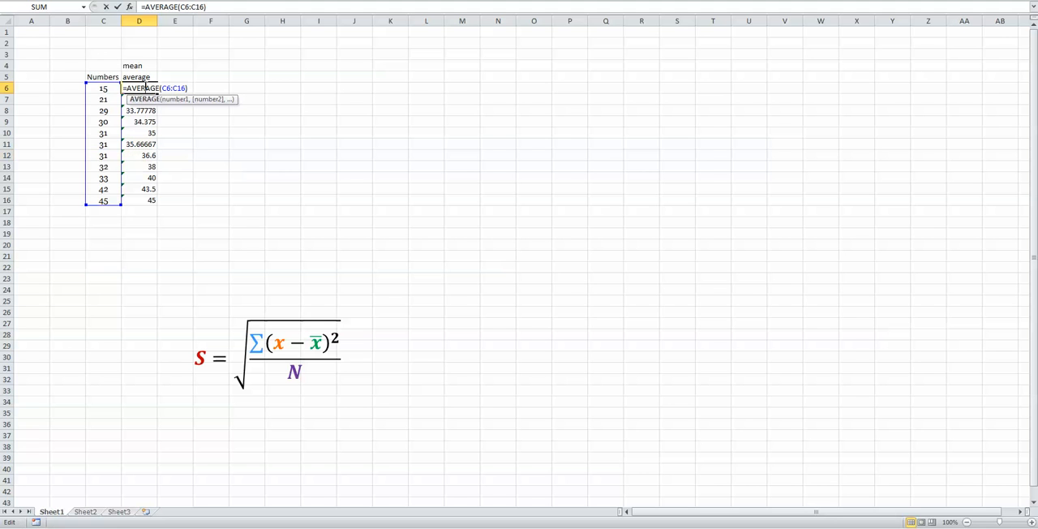
click(180, 6)
text($)
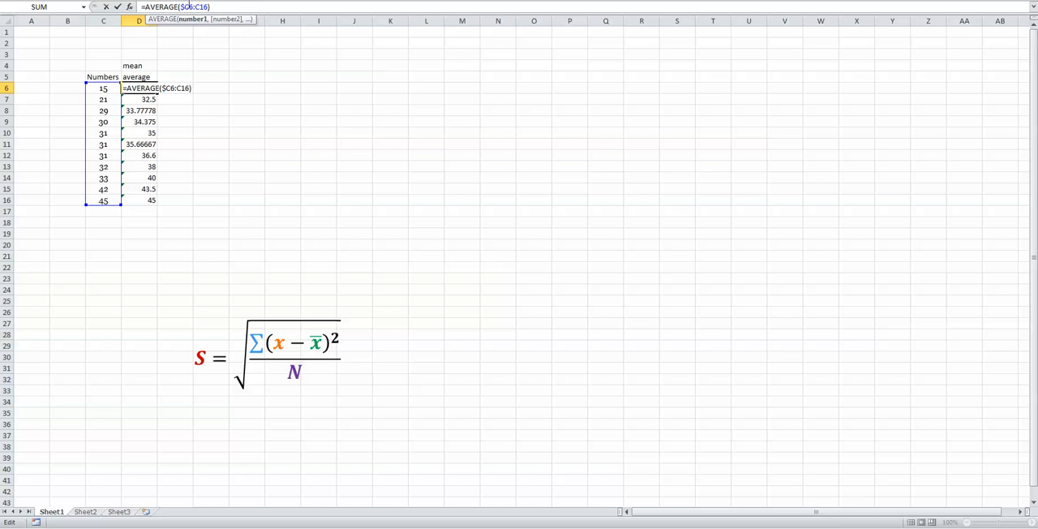
click(190, 6)
text($)
key(Return)
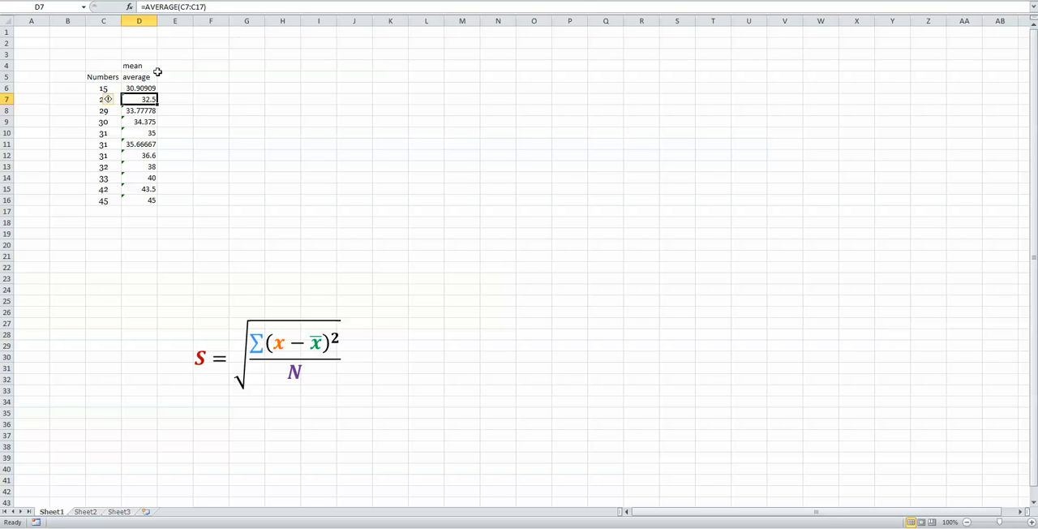
click(149, 84)
drag(159, 93, 152, 201)
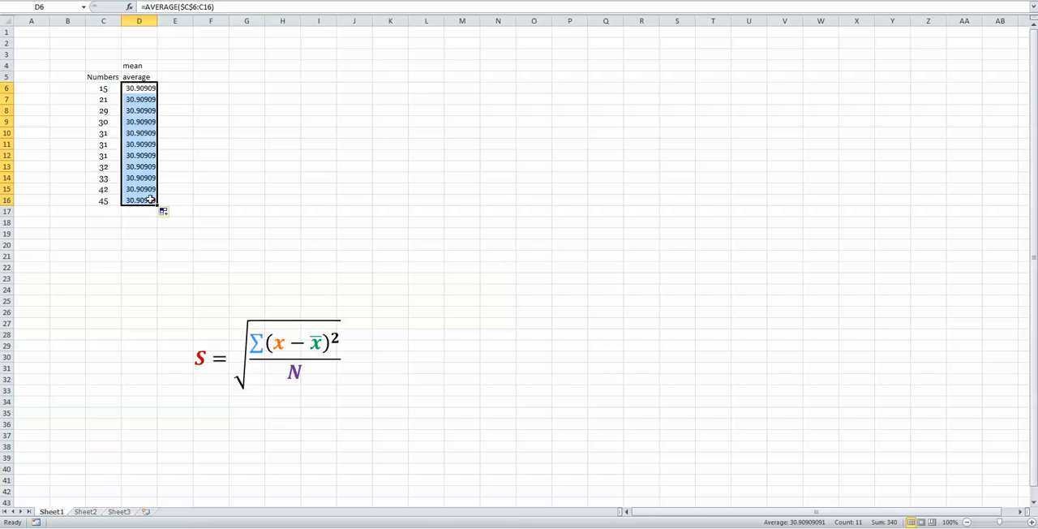
Check the range references in the filled average formulas, including D16, D7, D9, D12 and D14.
double_click(151, 199)
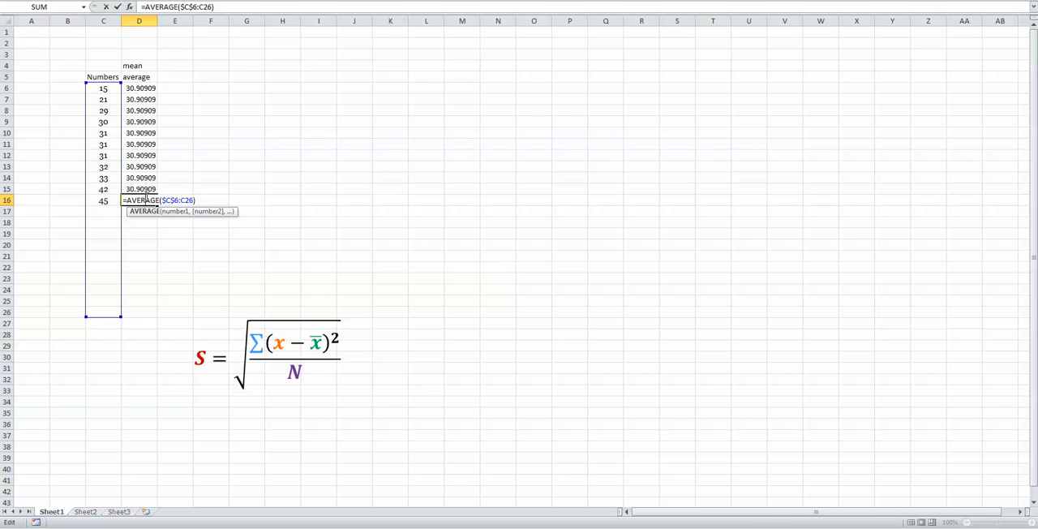
key(Escape)
double_click(139, 100)
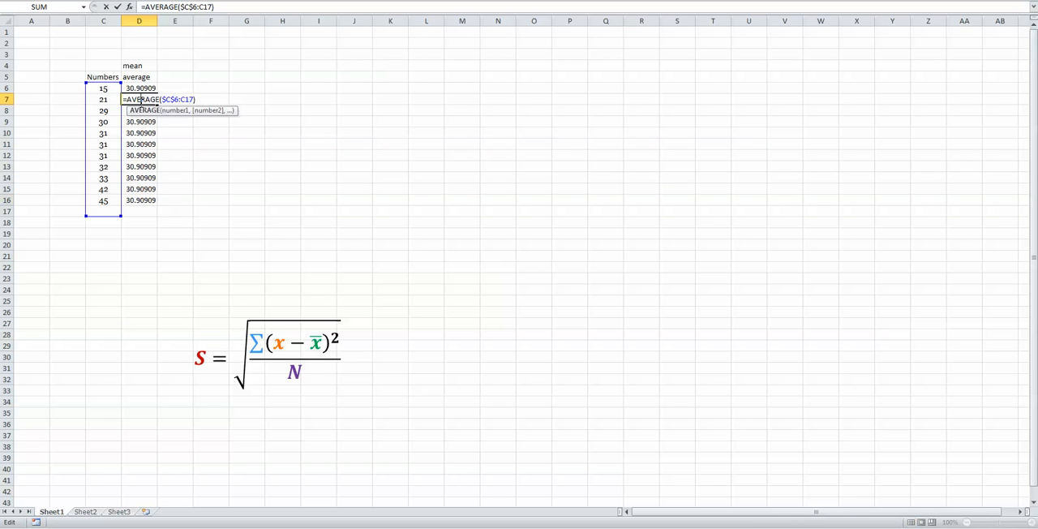
key(Escape)
double_click(140, 121)
key(Escape)
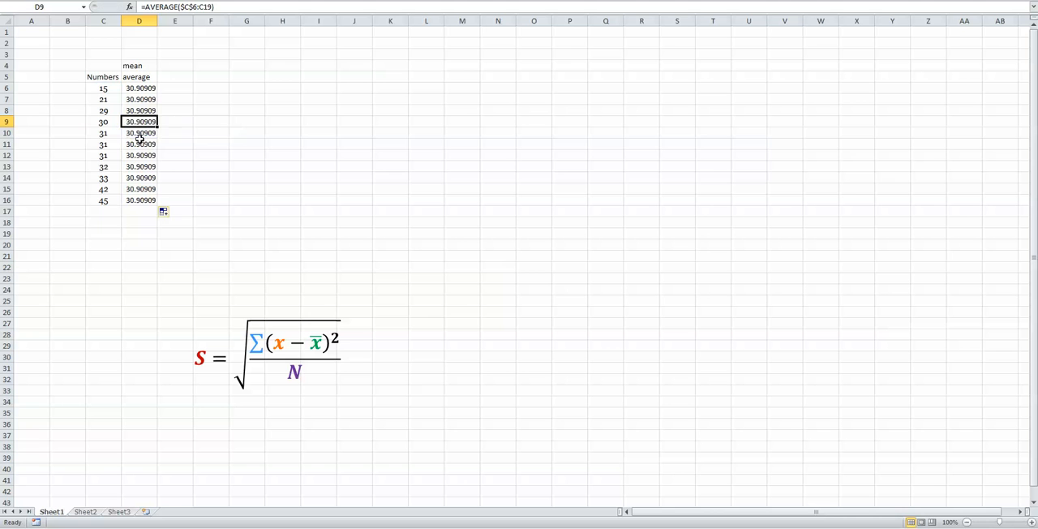
double_click(140, 154)
key(Escape)
double_click(141, 177)
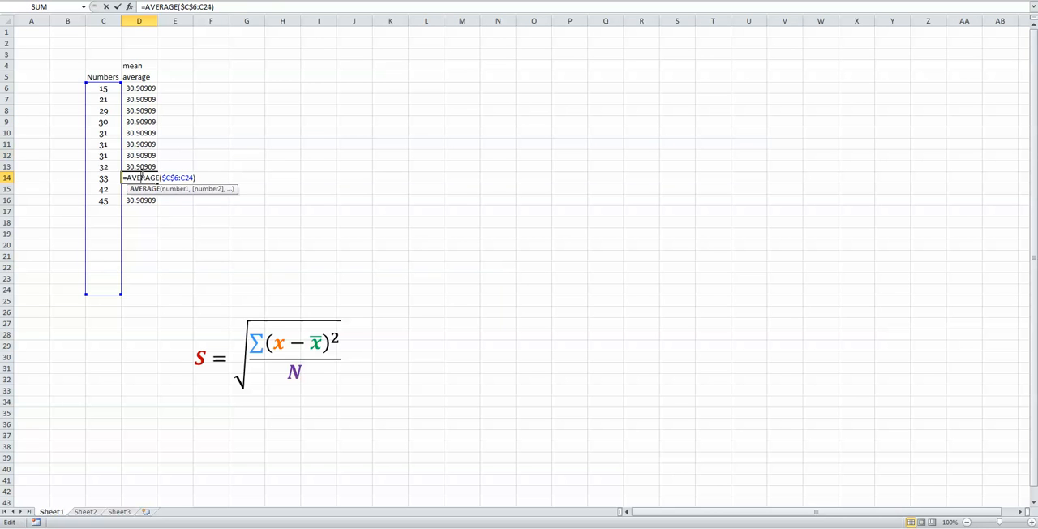
key(Escape)
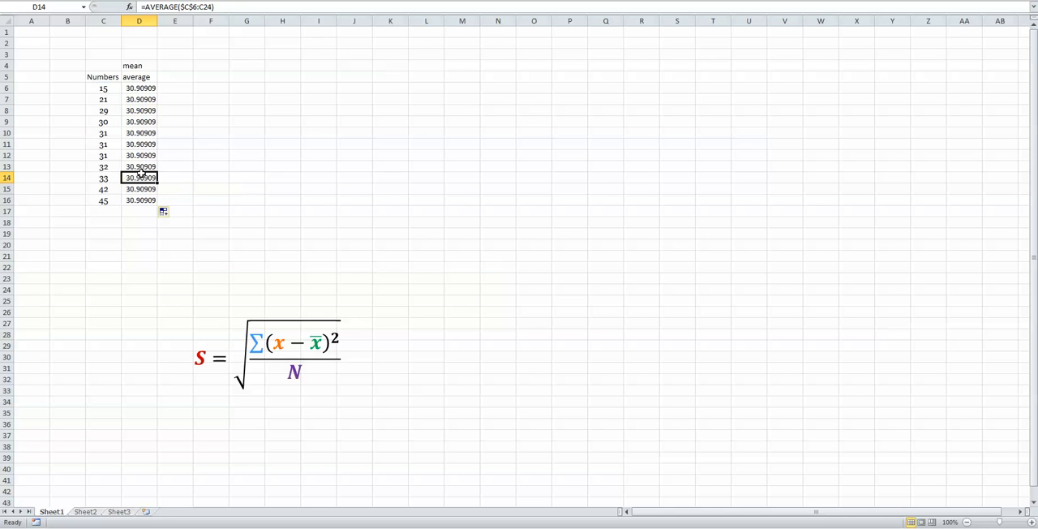
Anchor the range's end as $C$16 in D6's average formula and fill it down to D16.
double_click(137, 89)
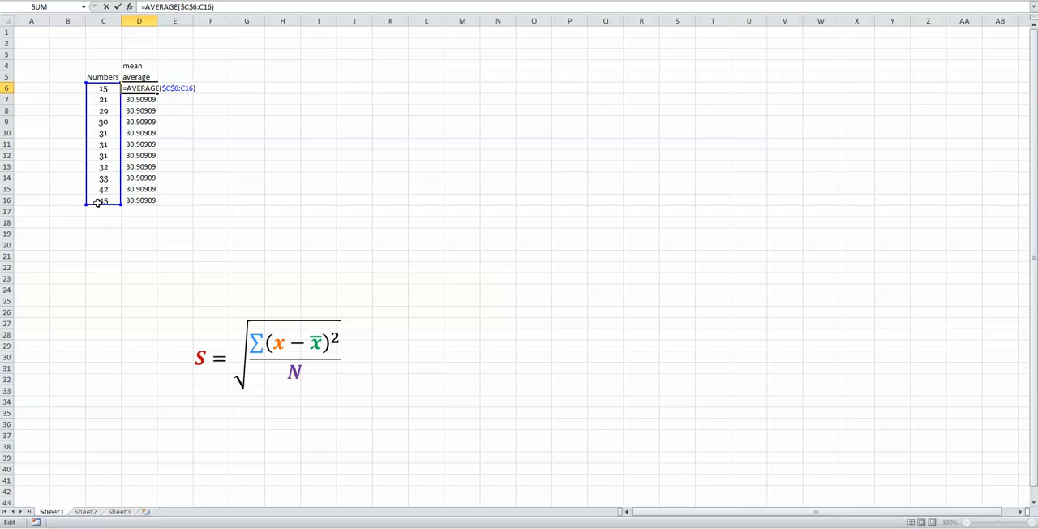
click(201, 7)
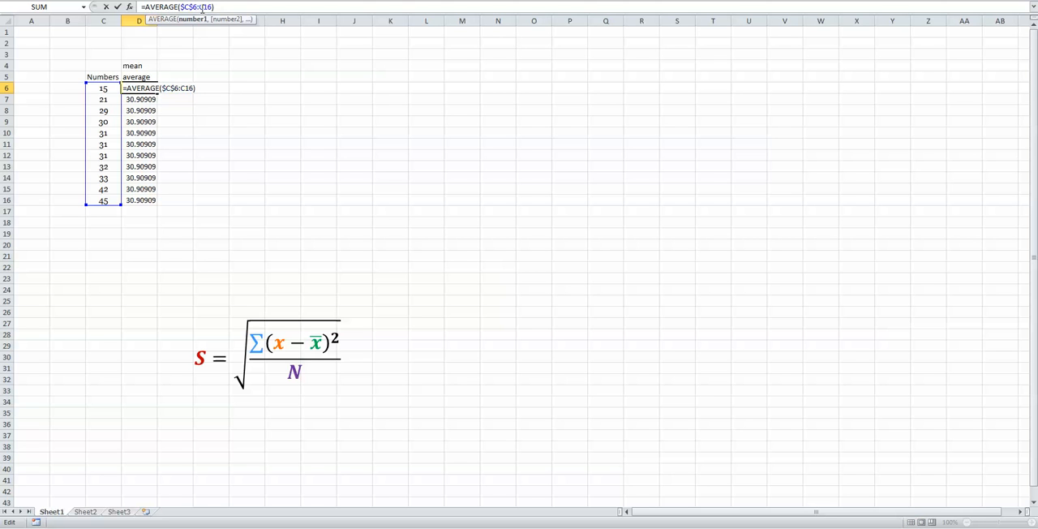
text($)
key(Right)
text($)
key(Return)
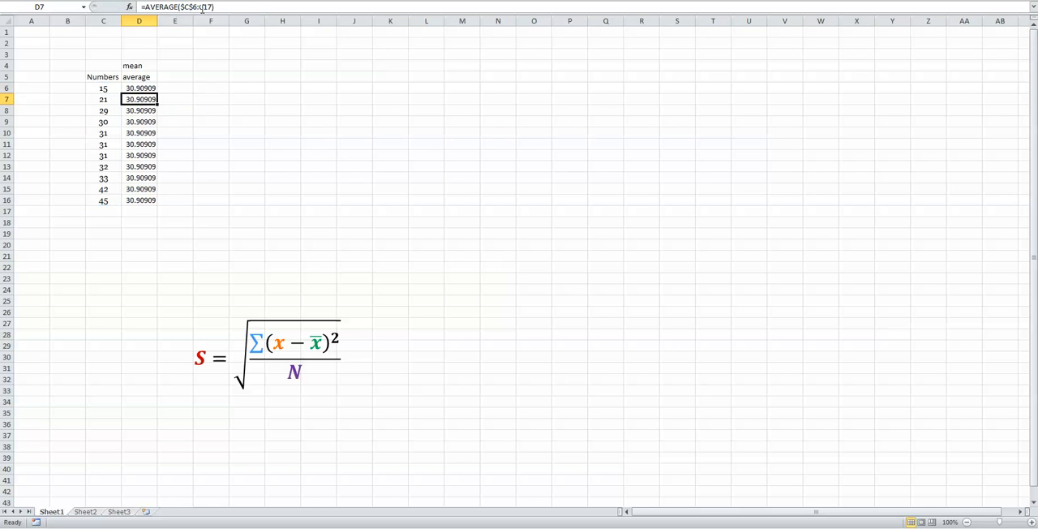
click(134, 90)
drag(158, 94, 148, 202)
click(240, 141)
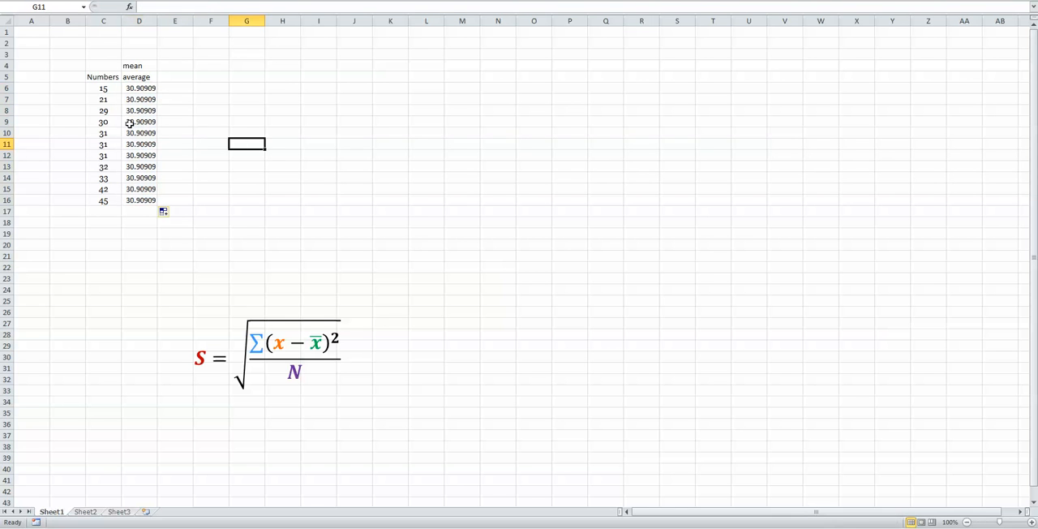
Check that the average formulas in D10, D13 and D15 reference the fully anchored range.
click(138, 133)
double_click(140, 133)
key(Escape)
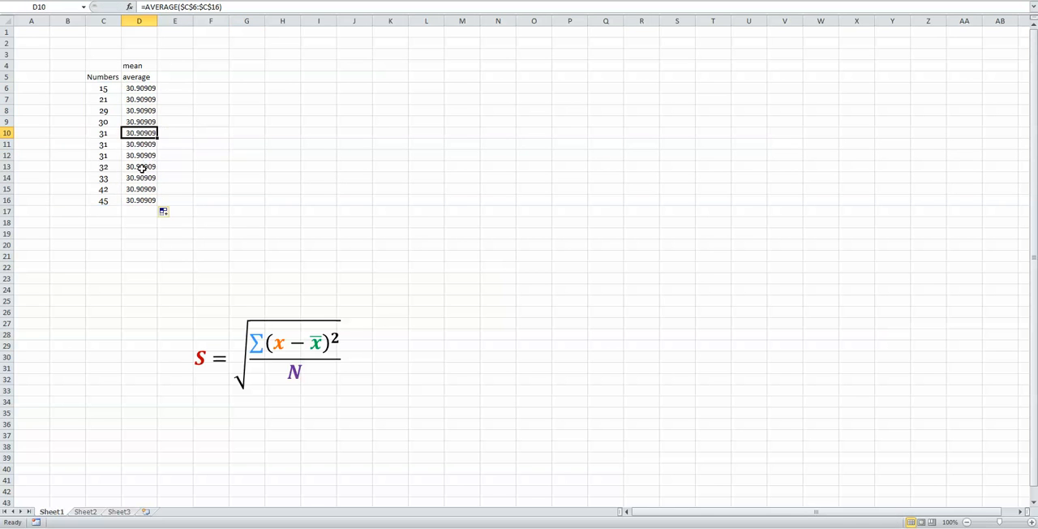
double_click(141, 167)
key(Escape)
click(141, 188)
double_click(141, 188)
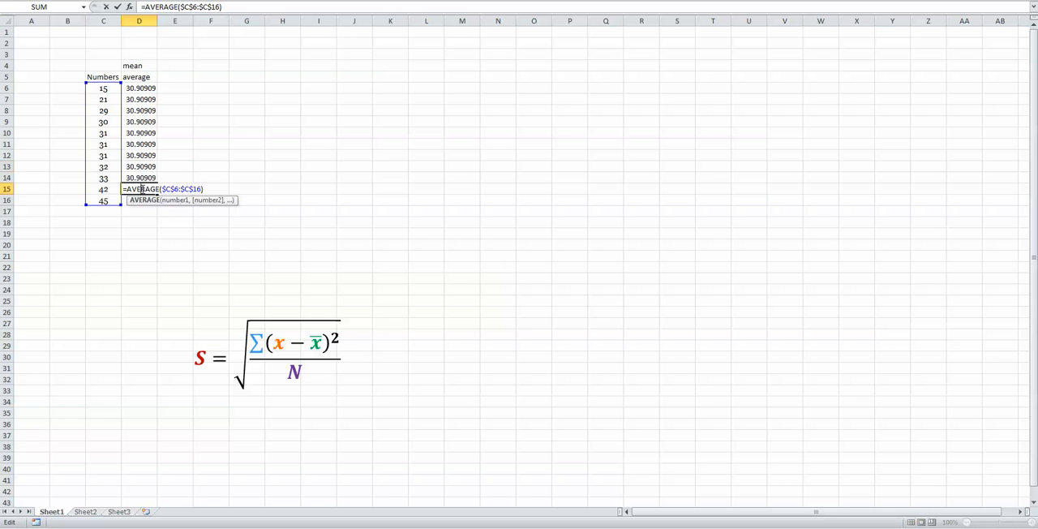
key(Escape)
Make the header cells C4:K5 bold.
drag(114, 76, 373, 62)
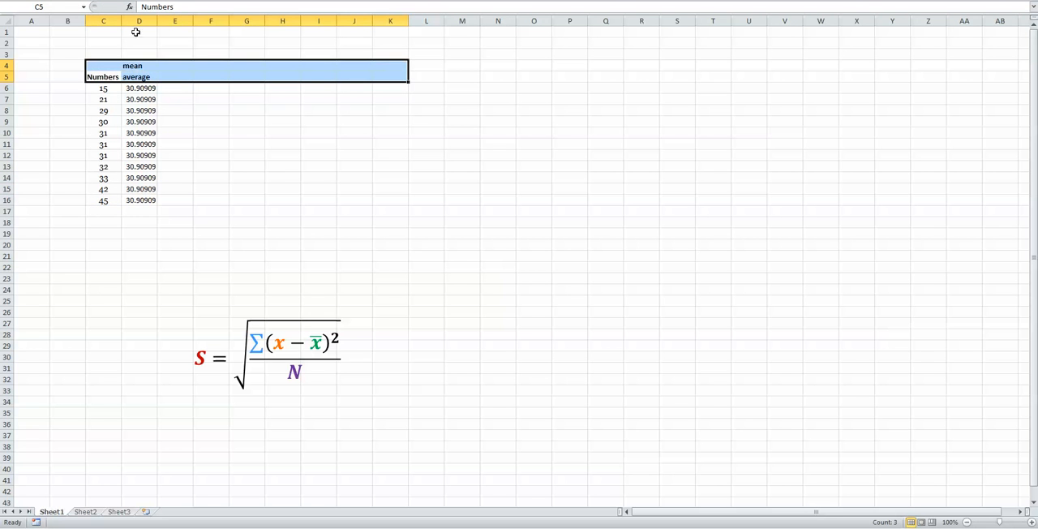
Enter the header "x-xbar" in E5, beside the average column.
click(198, 108)
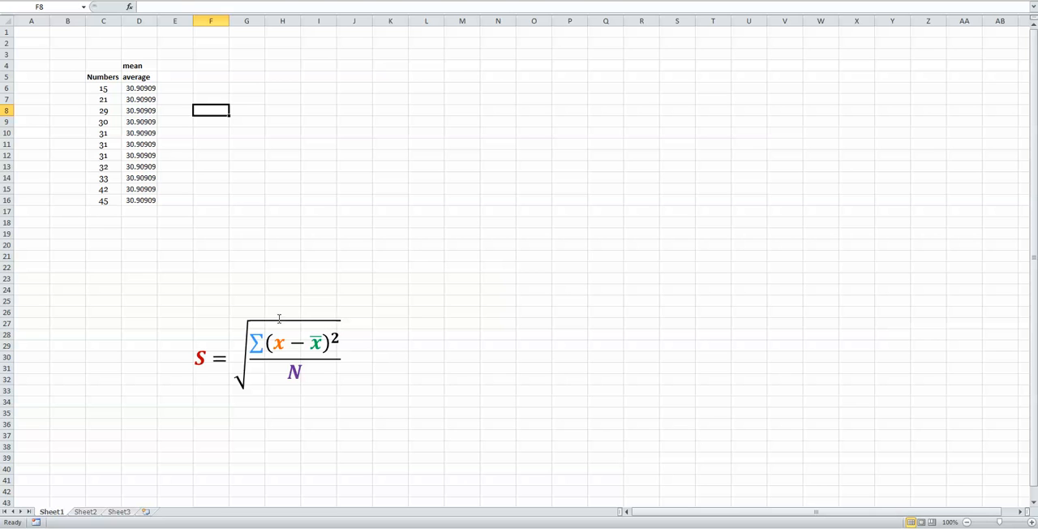
click(172, 89)
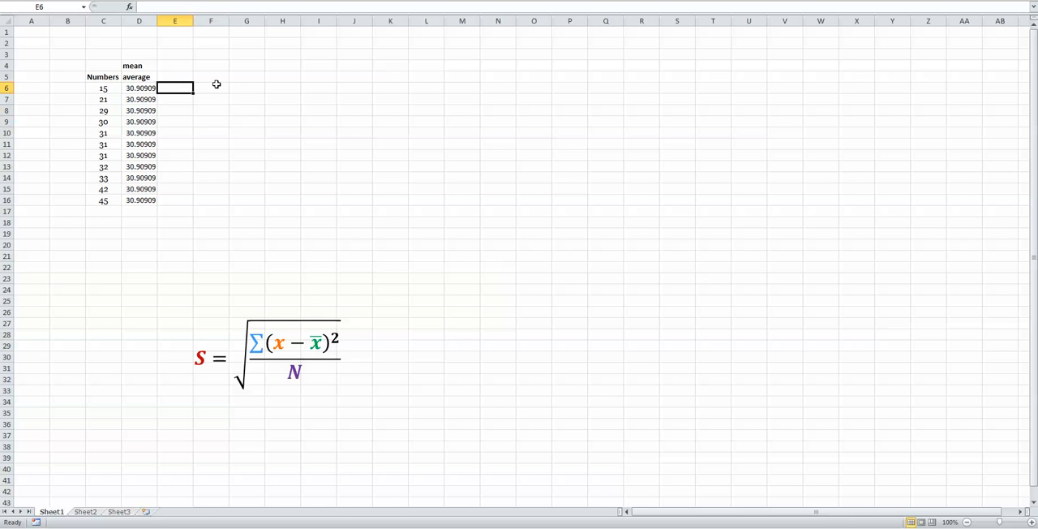
key(Up)
text(x-)
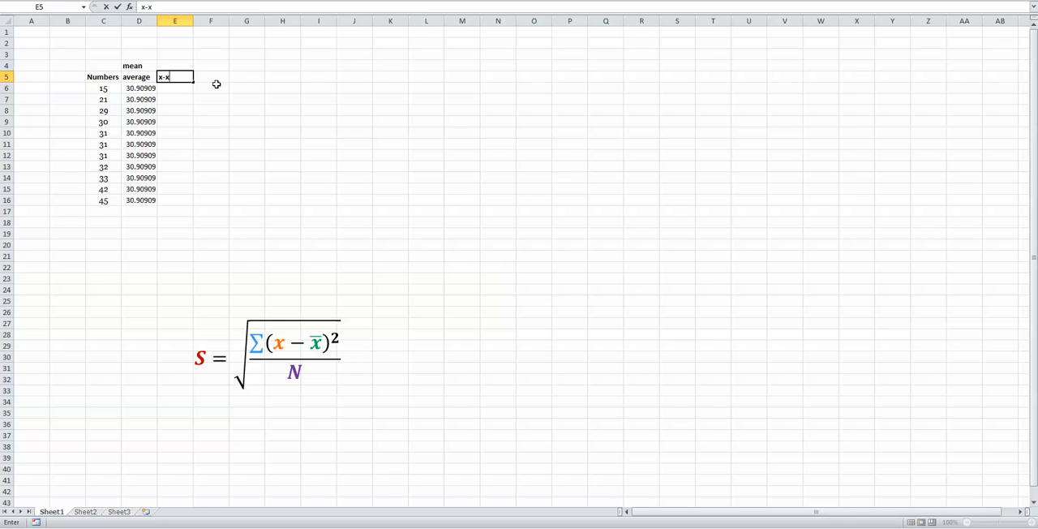
text(xbar)
key(Return)
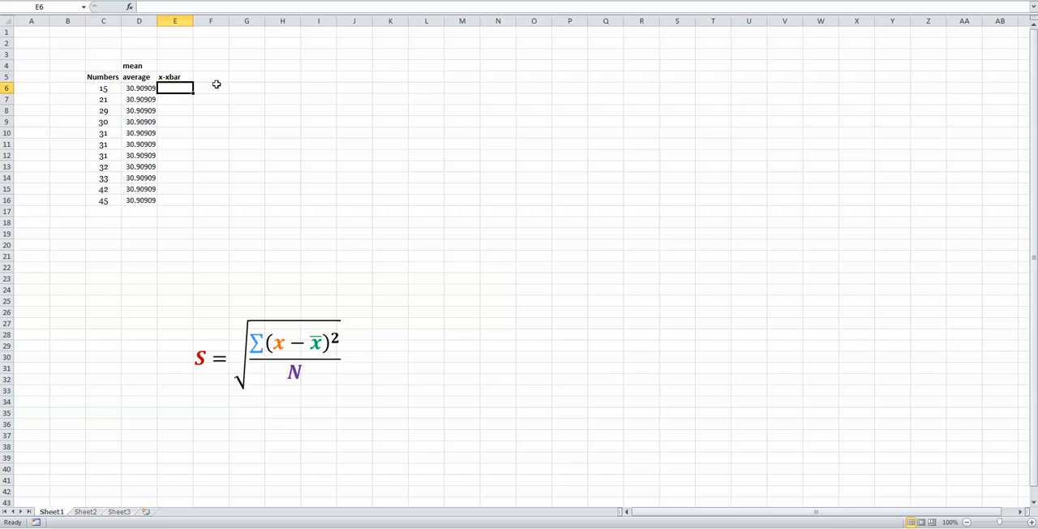
Calculate each number's deviation from the mean by entering =C6-D6 in E6 and filling it down to E16.
text(=)
click(101, 88)
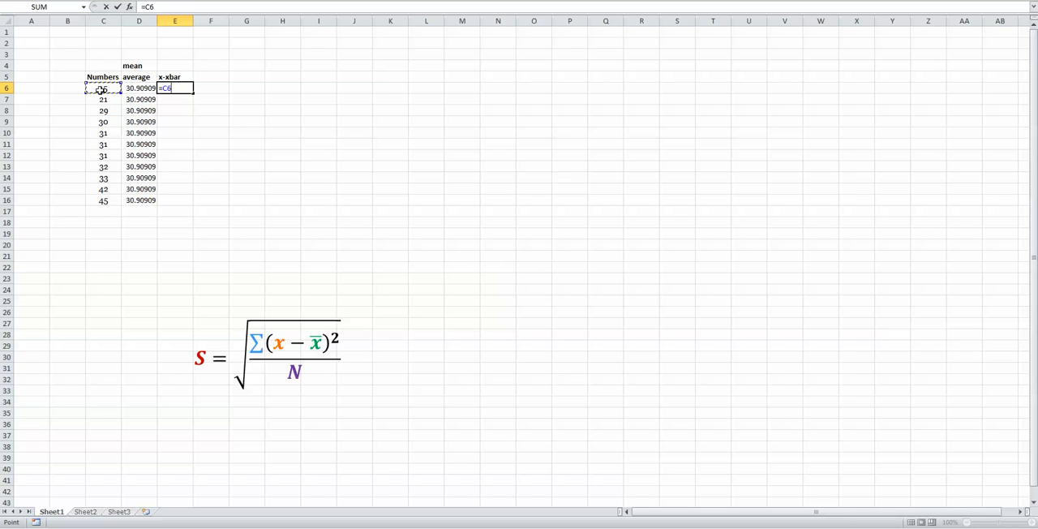
text(-)
click(142, 88)
key(Return)
click(175, 88)
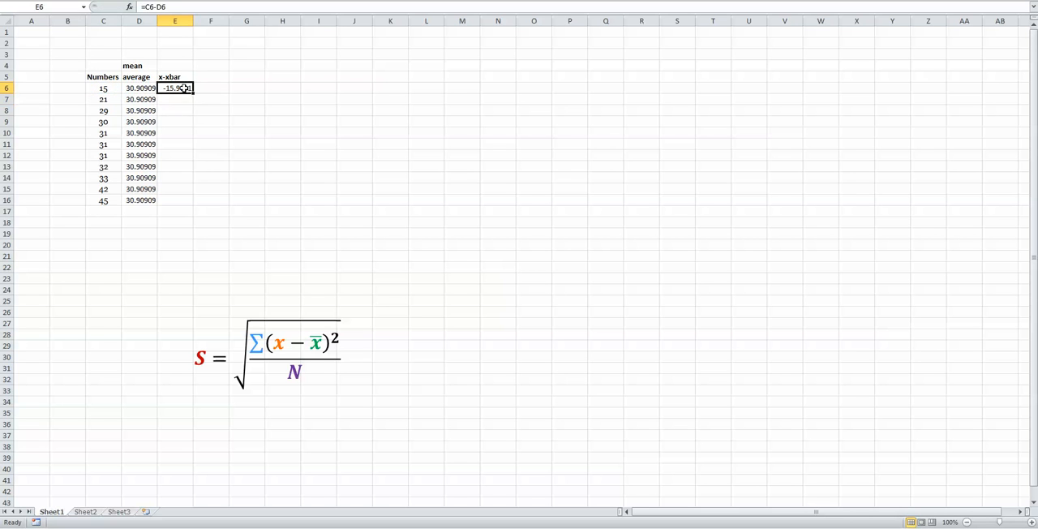
drag(193, 93, 188, 204)
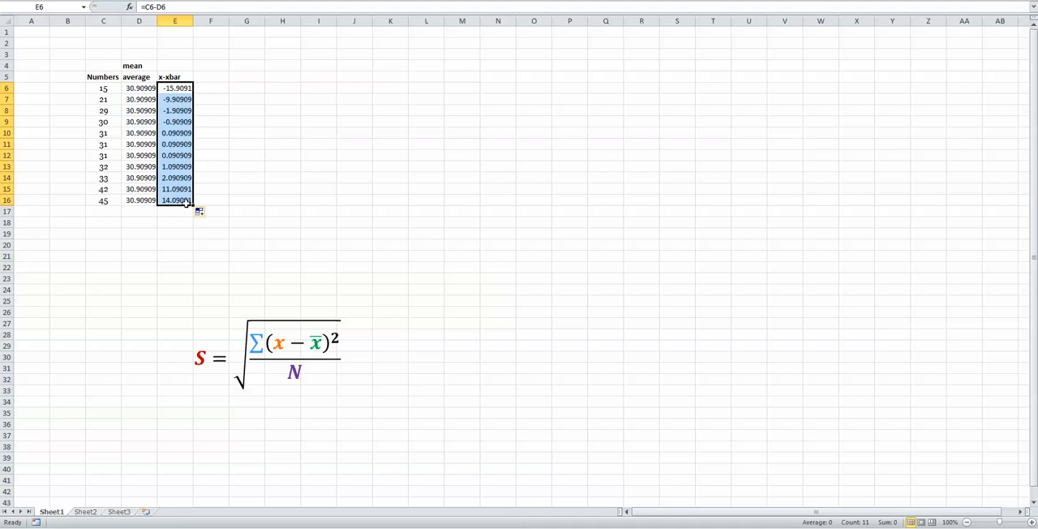
Check the cell references in the filled deviation formulas in E16, E13 and E10.
click(188, 203)
double_click(187, 202)
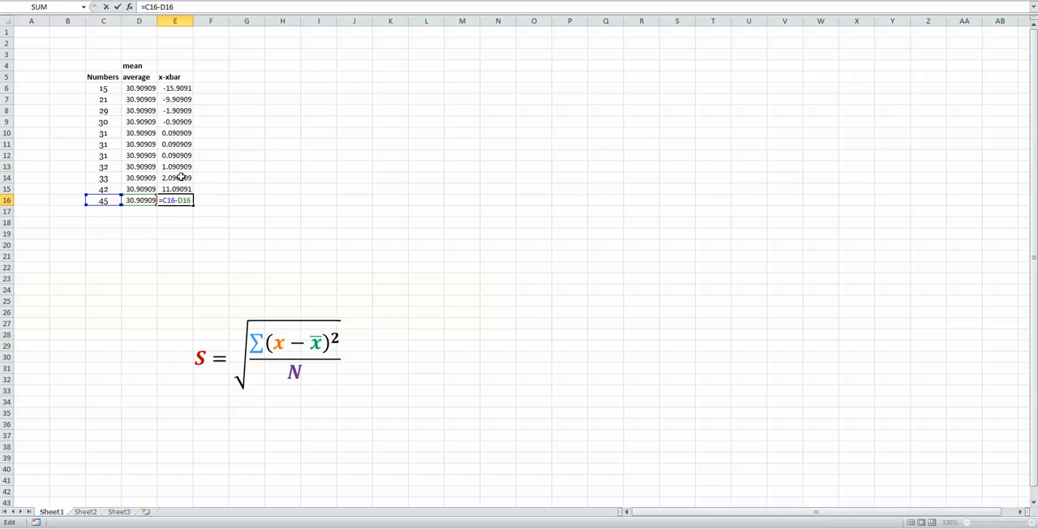
double_click(179, 167)
click(176, 133)
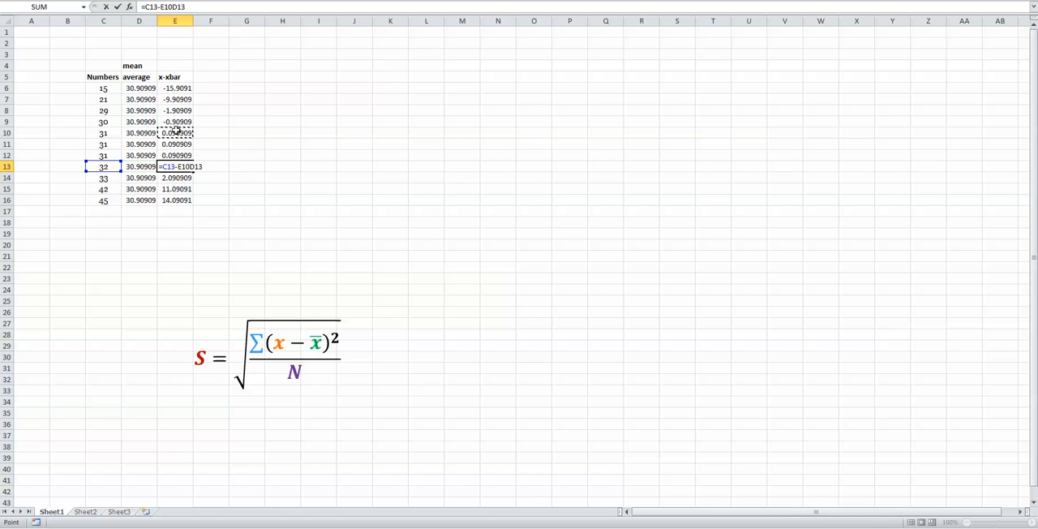
key(Escape)
double_click(176, 133)
key(Escape)
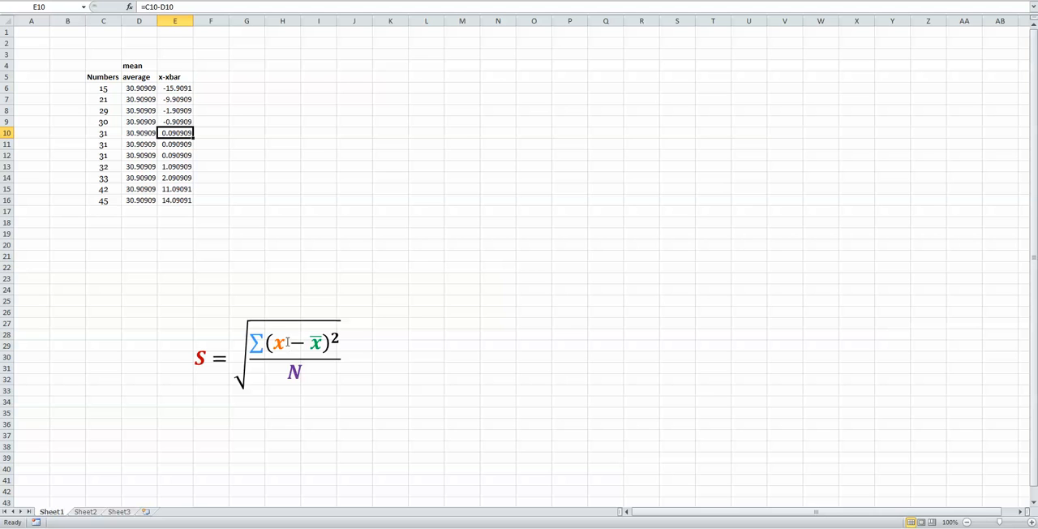
Enter the header "(x-xbar)^2" in F5 for the squared deviations.
click(341, 341)
click(501, 309)
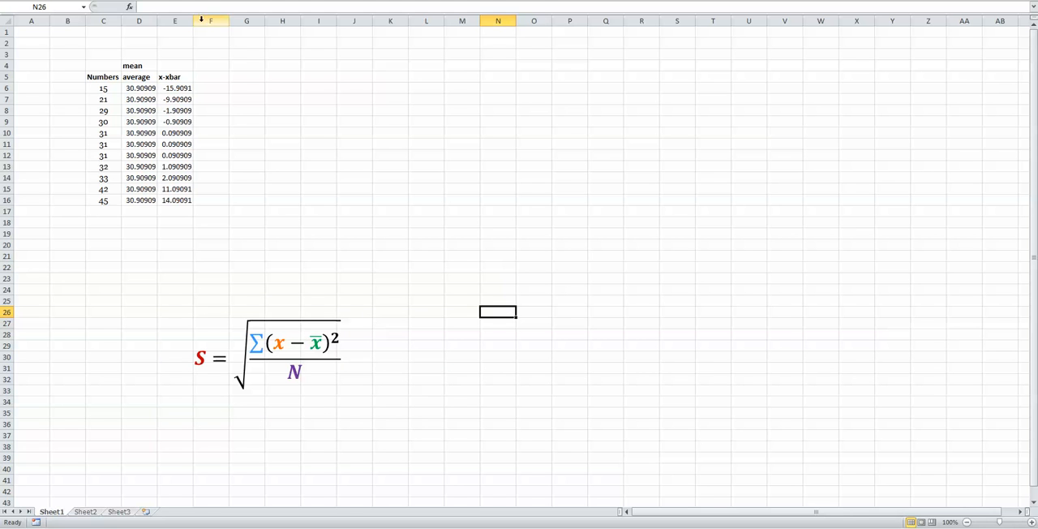
click(206, 77)
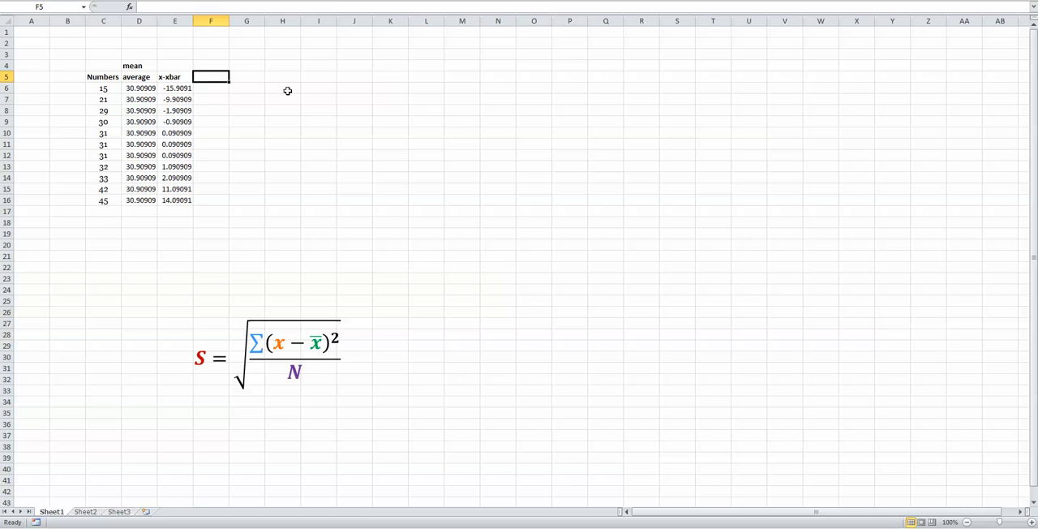
text(()
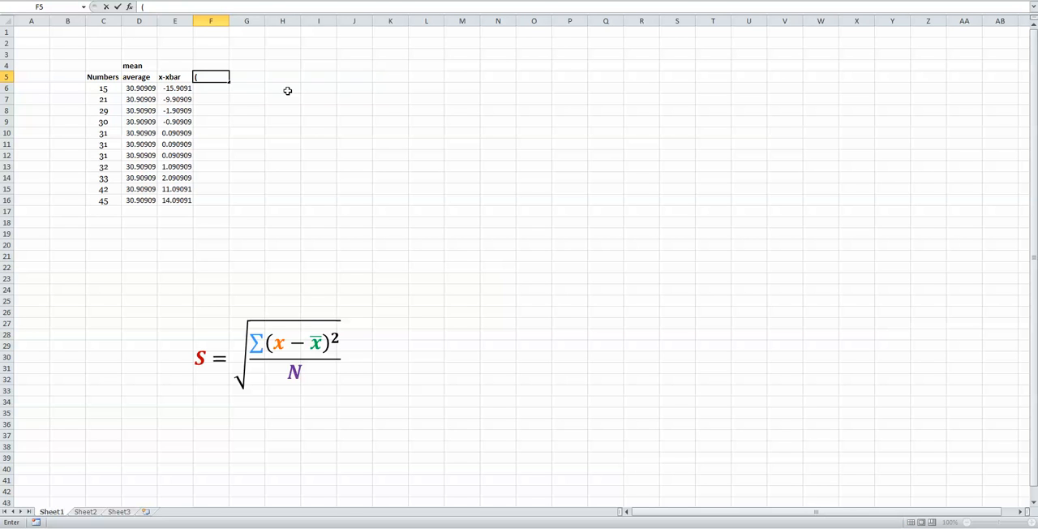
text(x-xbar)^2)
key(Return)
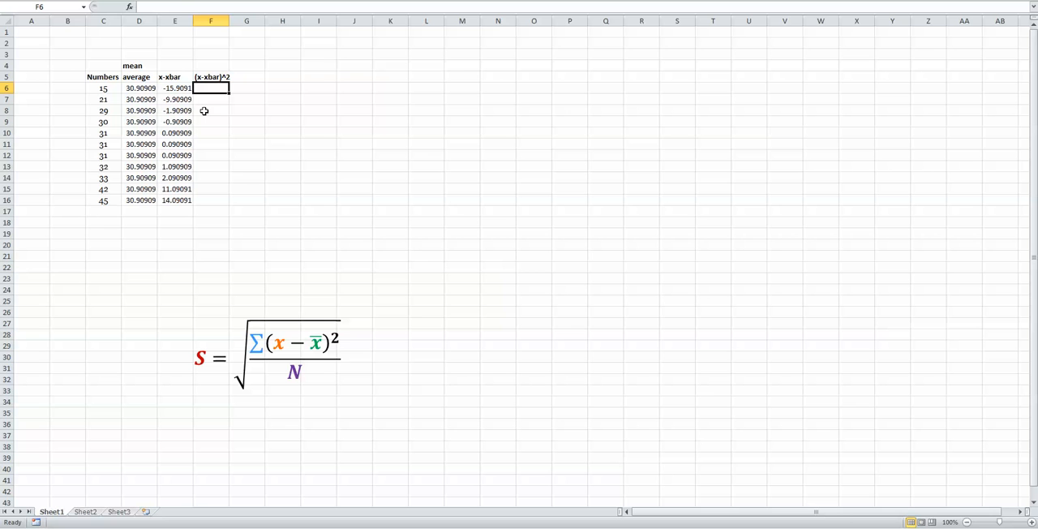
Square the deviations by entering =E6^2 in F6 and filling the formula down to F16.
text(=)
click(174, 90)
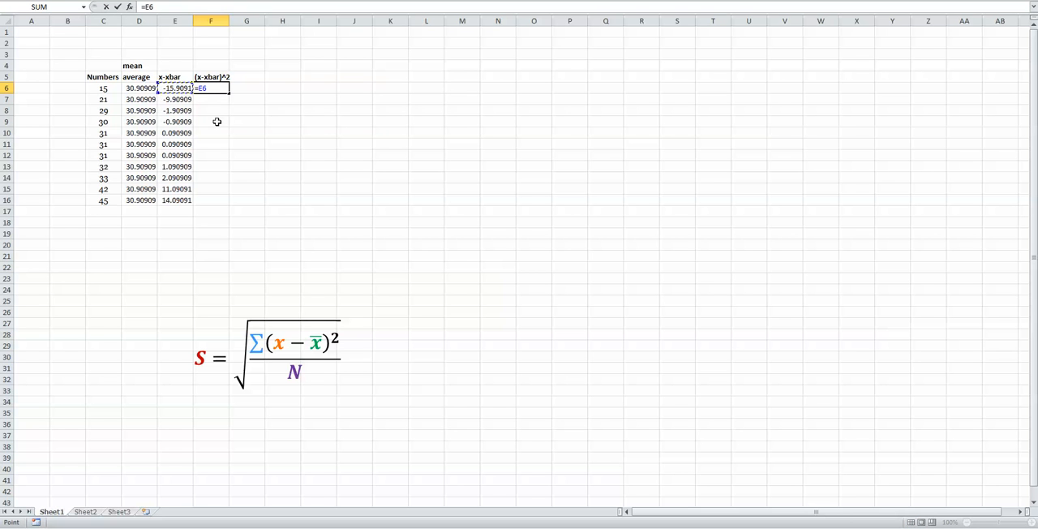
text(^2)
key(Return)
click(220, 91)
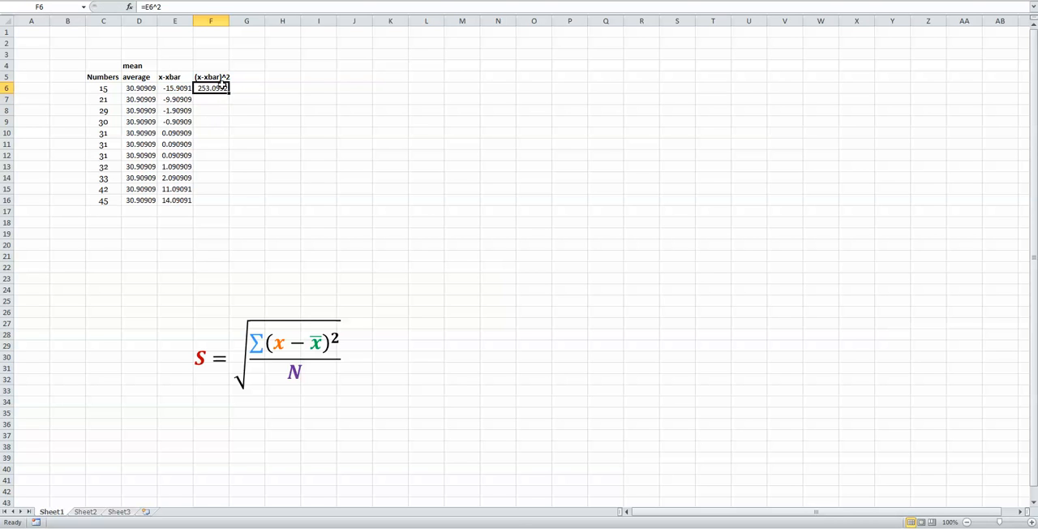
drag(229, 94, 229, 205)
Check the filled squared-deviation formulas in F14, F15 and F16.
double_click(210, 177)
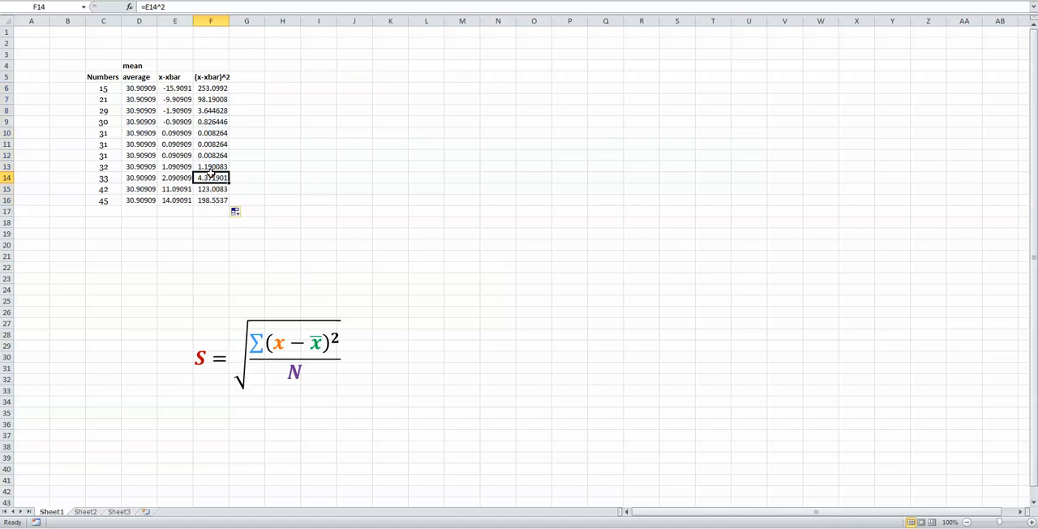
click(207, 190)
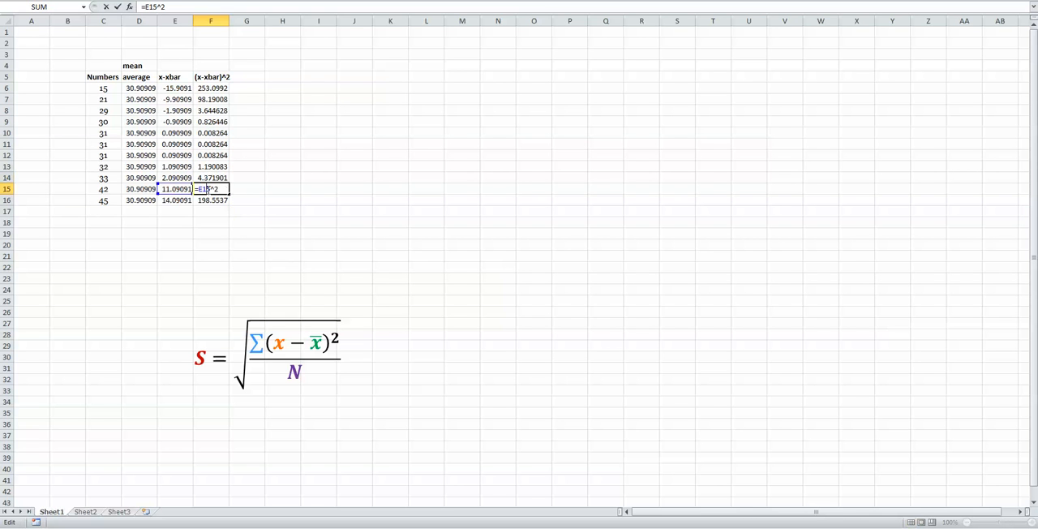
click(210, 200)
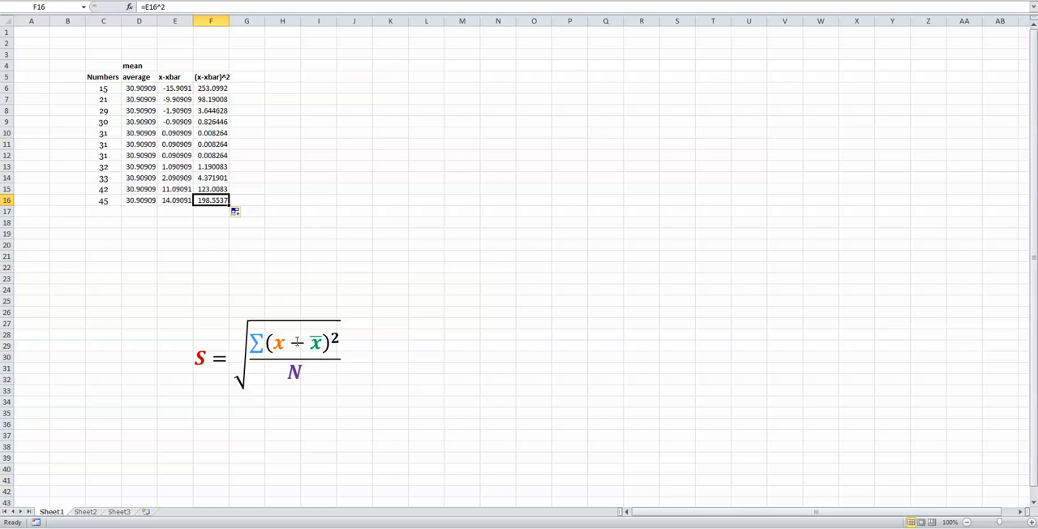
Enter the header "Sum" in G5 and total the squared deviations F6:F16 in G6 with the SUM function.
click(249, 74)
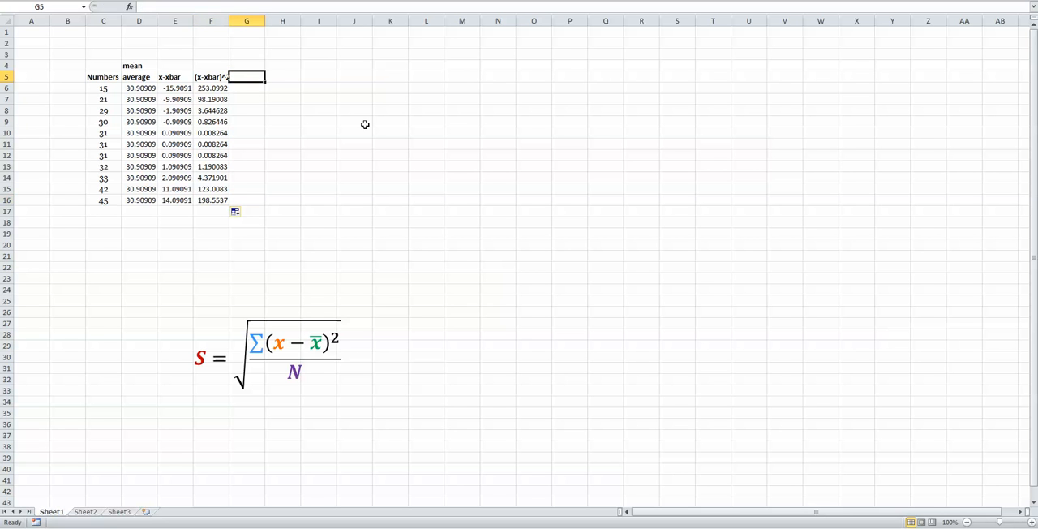
text(Sum)
key(Return)
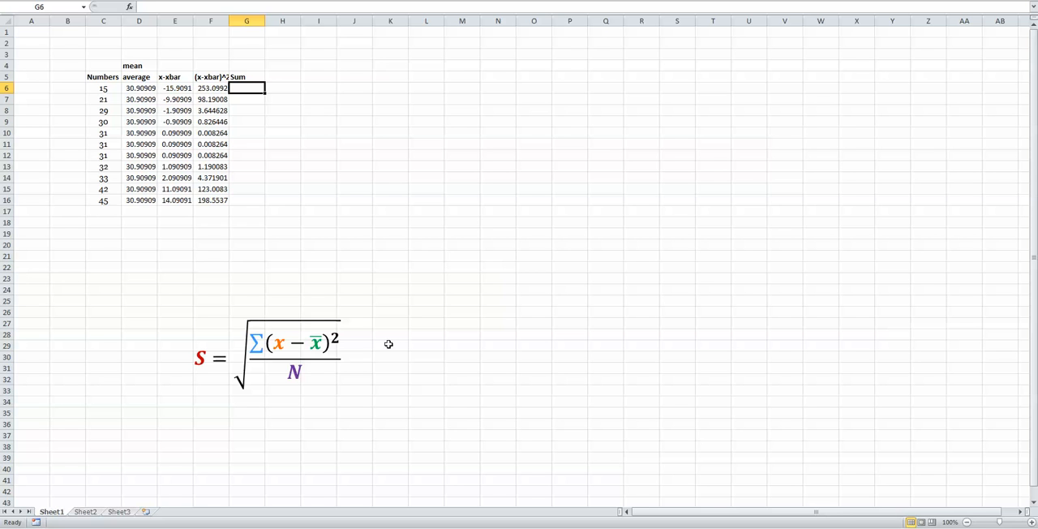
text(=sum()
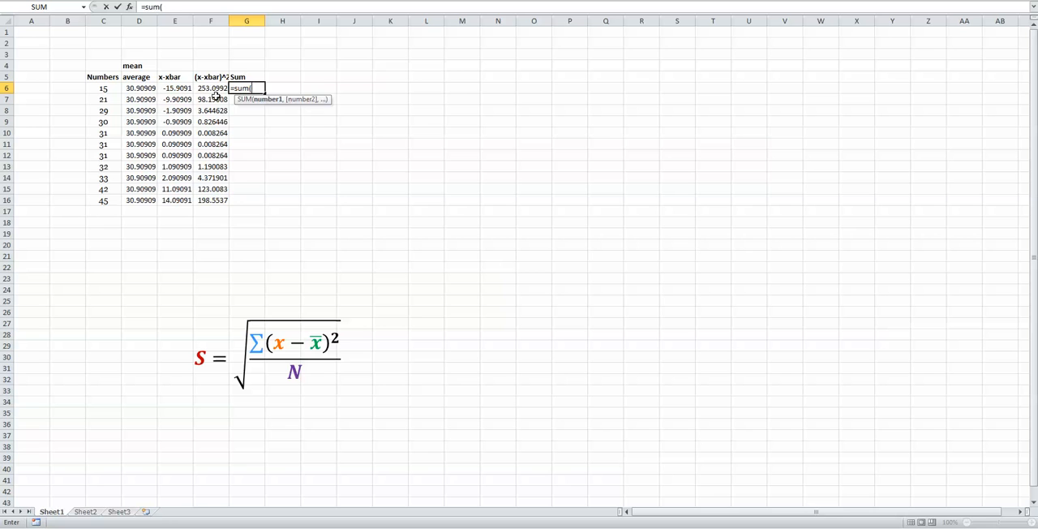
drag(210, 89, 221, 202)
key(Return)
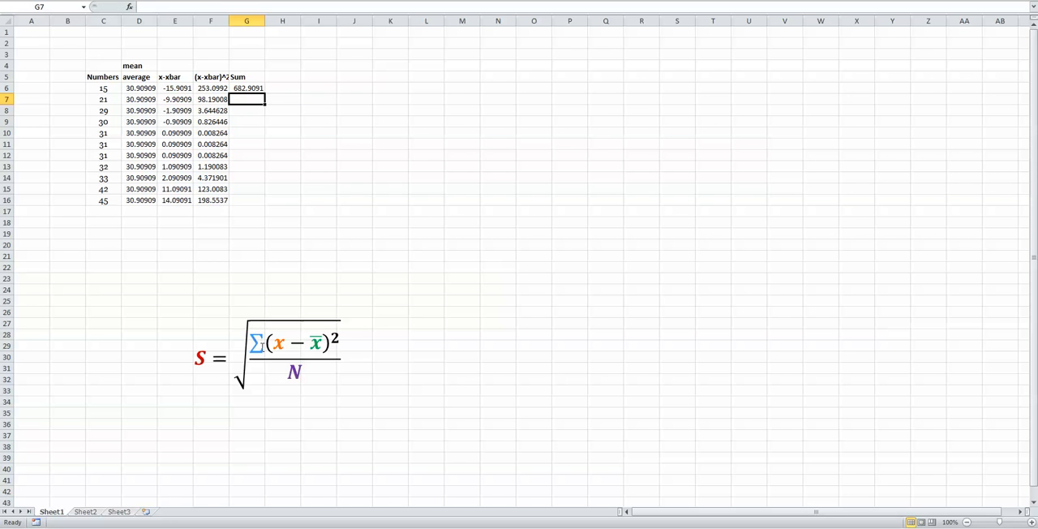
Enter the header "Sum/N" in H5, beside the Sum column.
click(276, 78)
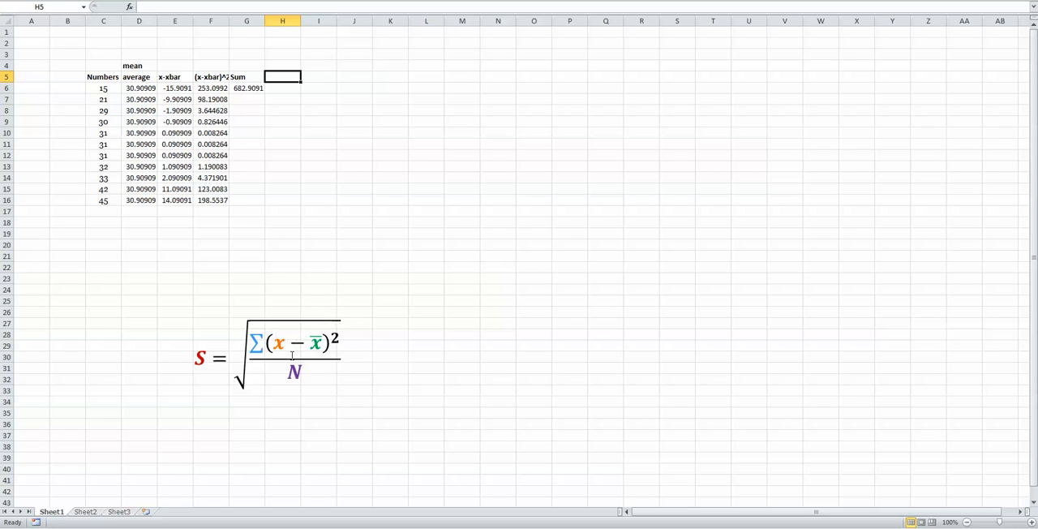
text(Su)
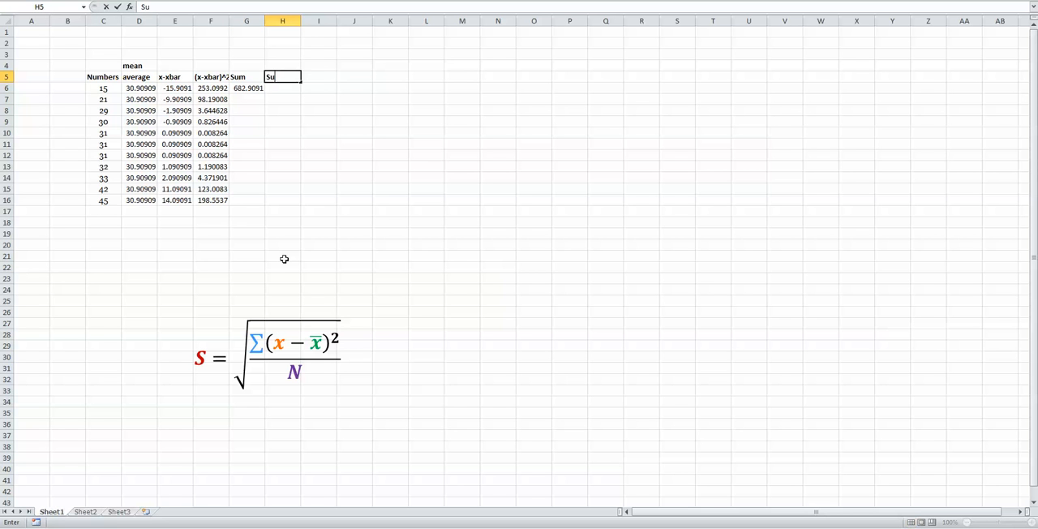
text(m/N)
key(Return)
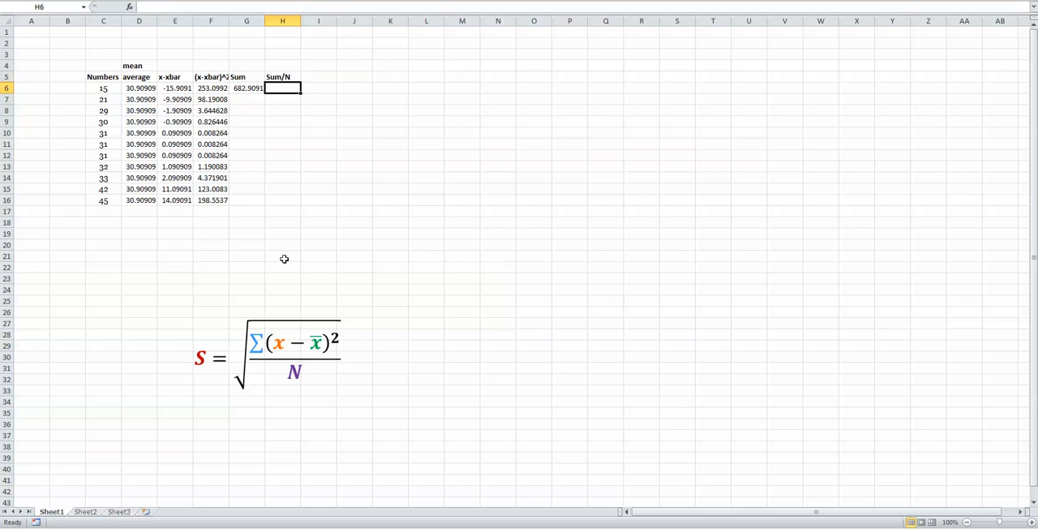
Count the values in the list by numbering them 1 to 11 in B6:B16.
click(83, 88)
key(Return)
text(2 3 4 5 6 7)
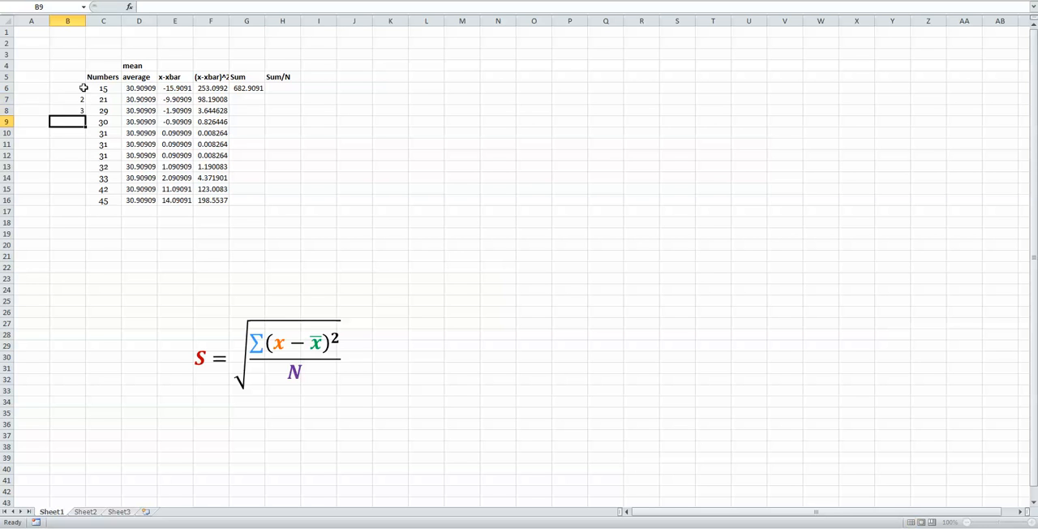
key(Return)
text(8)
key(Return)
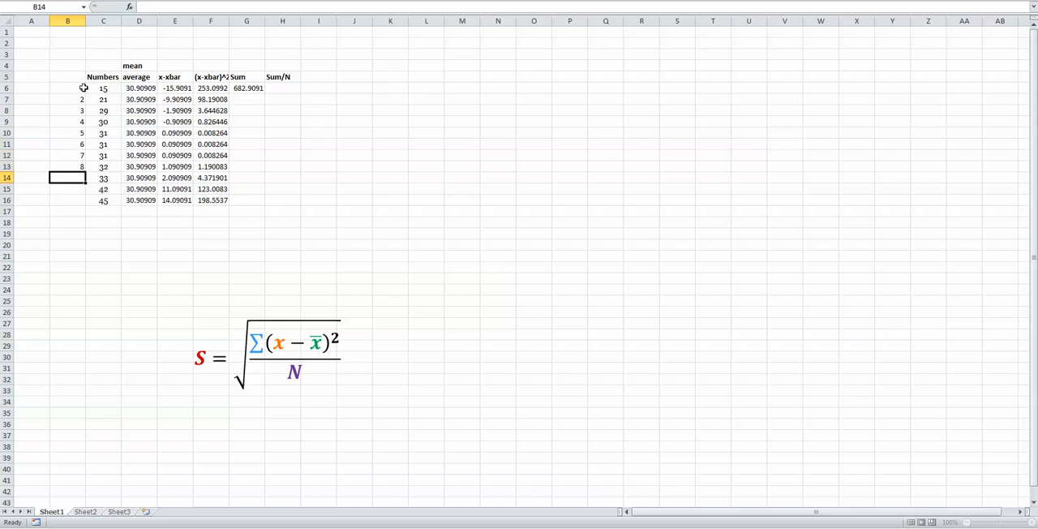
text(9)
key(Return)
text(10)
key(Return)
text(11)
key(Return)
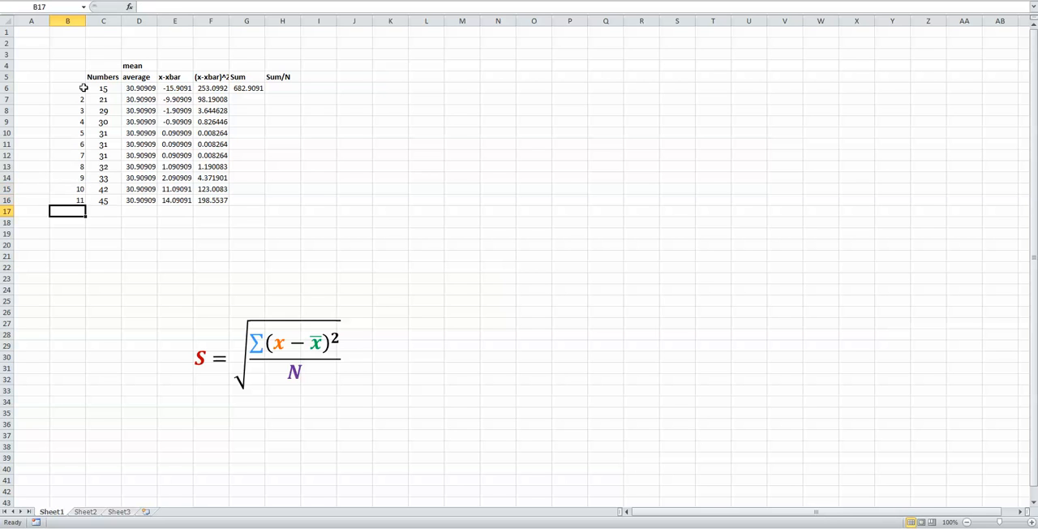
Clear the counting numbers from column B beside the list.
click(72, 87)
click(72, 77)
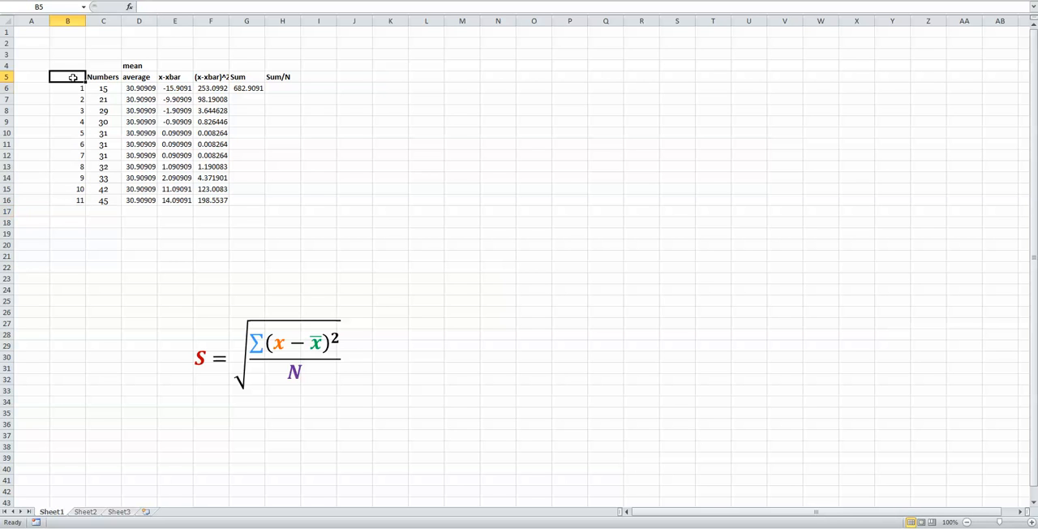
drag(58, 79, 67, 223)
key(Delete)
click(100, 88)
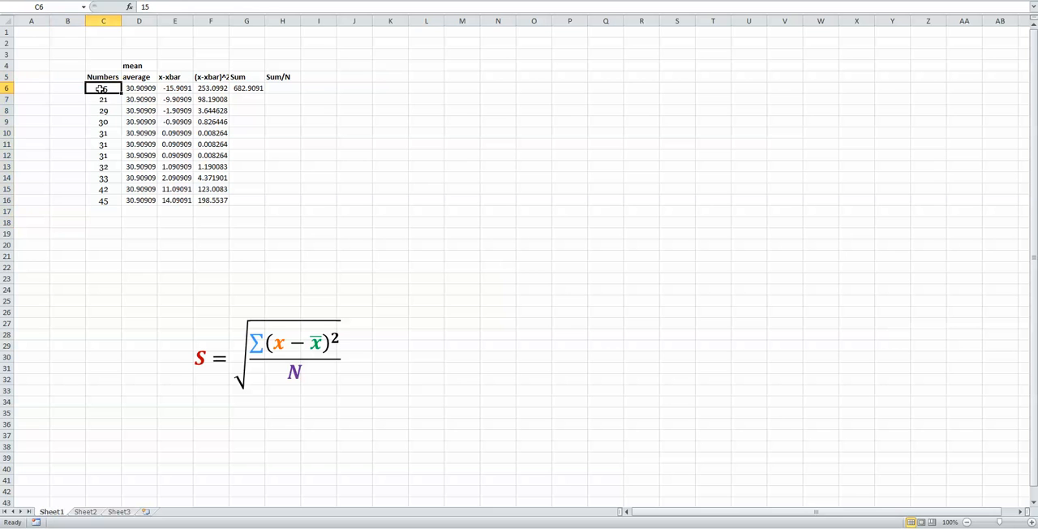
key(Return)
click(89, 202)
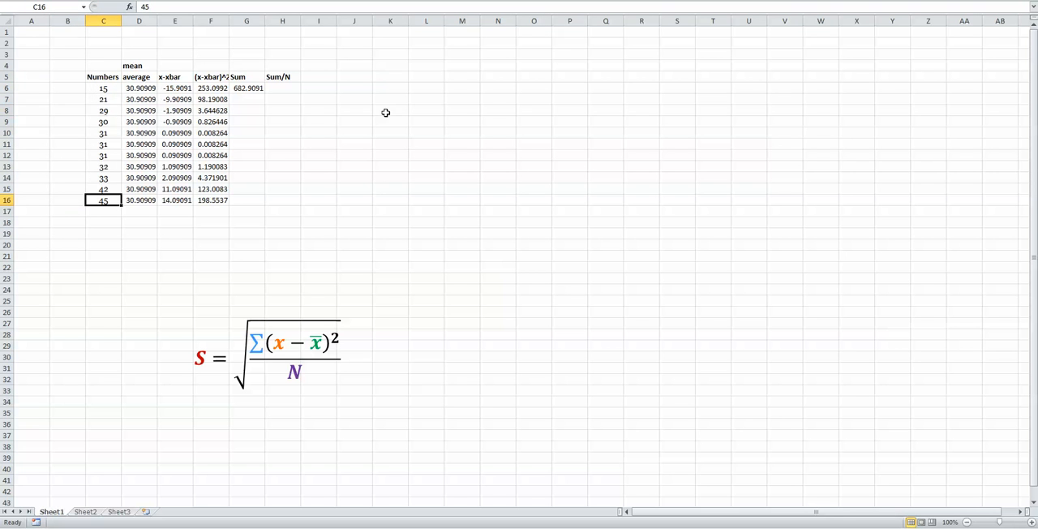
Divide the sum of squared deviations by the number of values by entering =G6/11 in H6.
click(297, 86)
text(=)
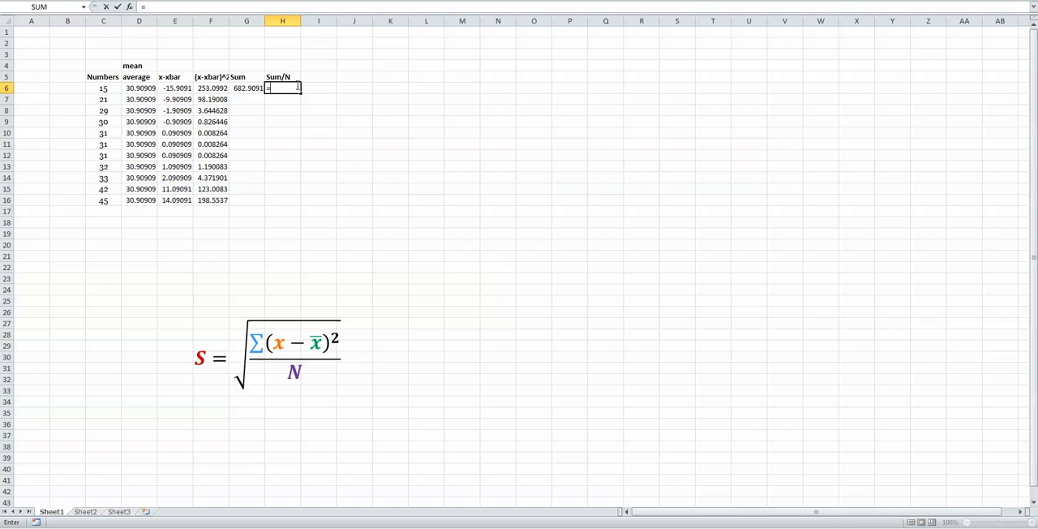
click(246, 90)
text(/11)
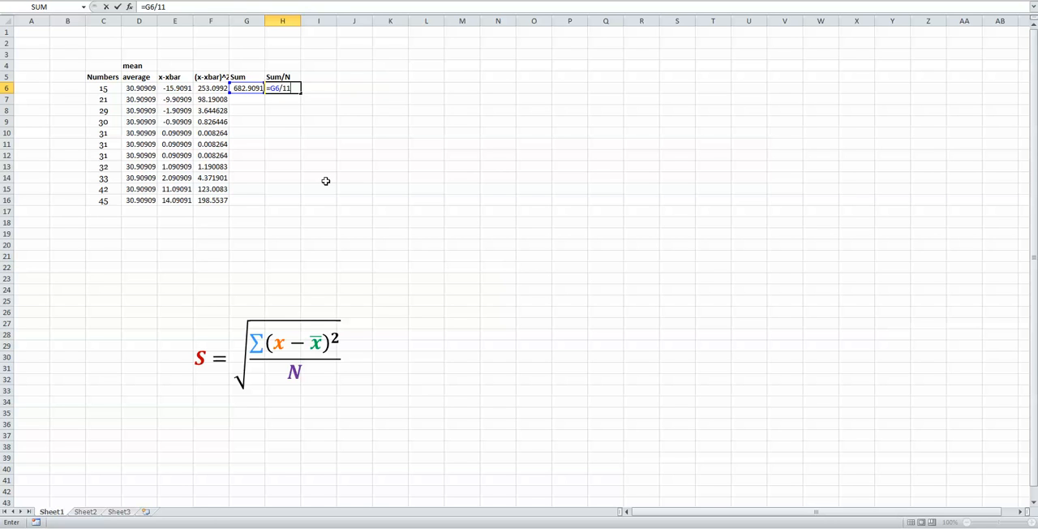
key(Return)
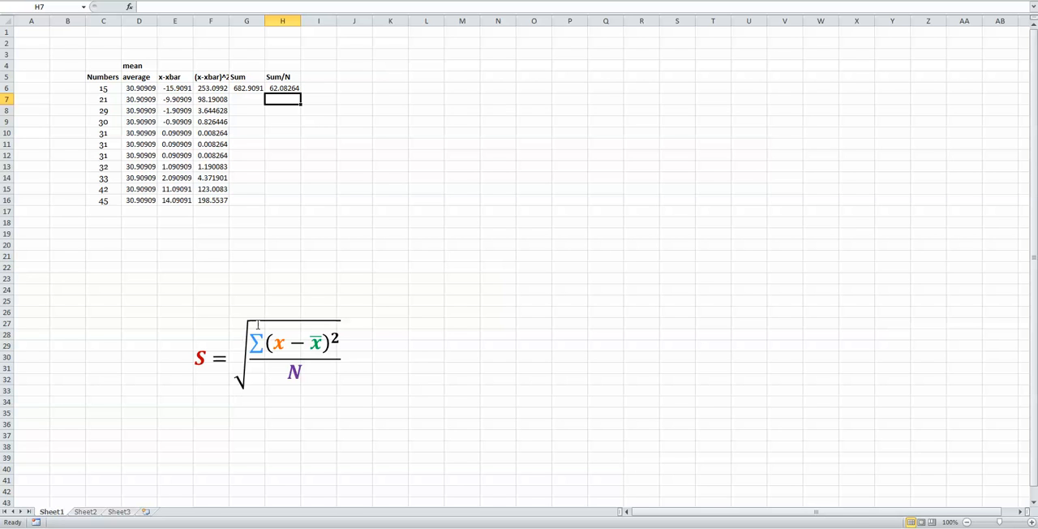
Enter the header "Sqrt" in I5, beside the Sum/N column.
click(317, 77)
text(Sqrt)
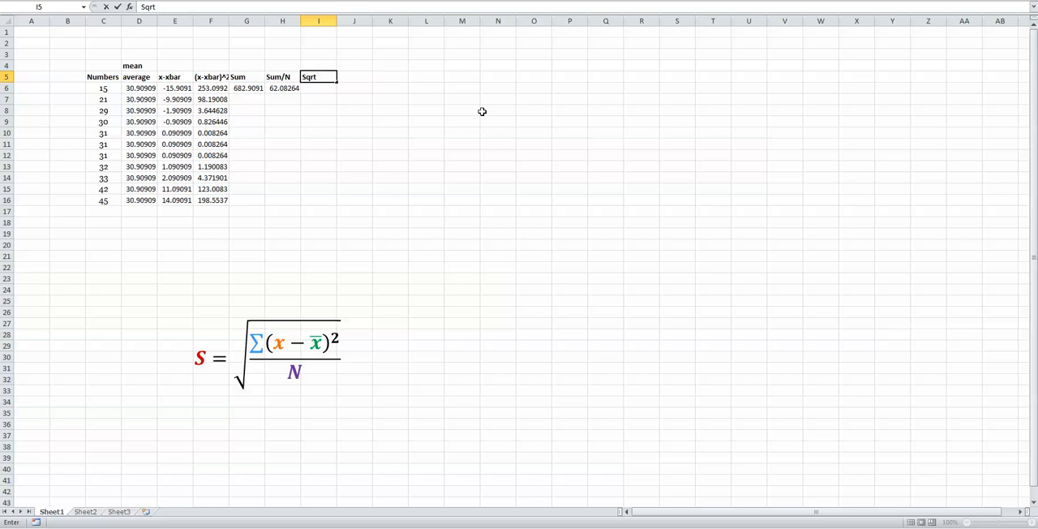
key(Return)
Take the square root of the Sum/N value by entering =sqrt(H6) in I6.
text(=)
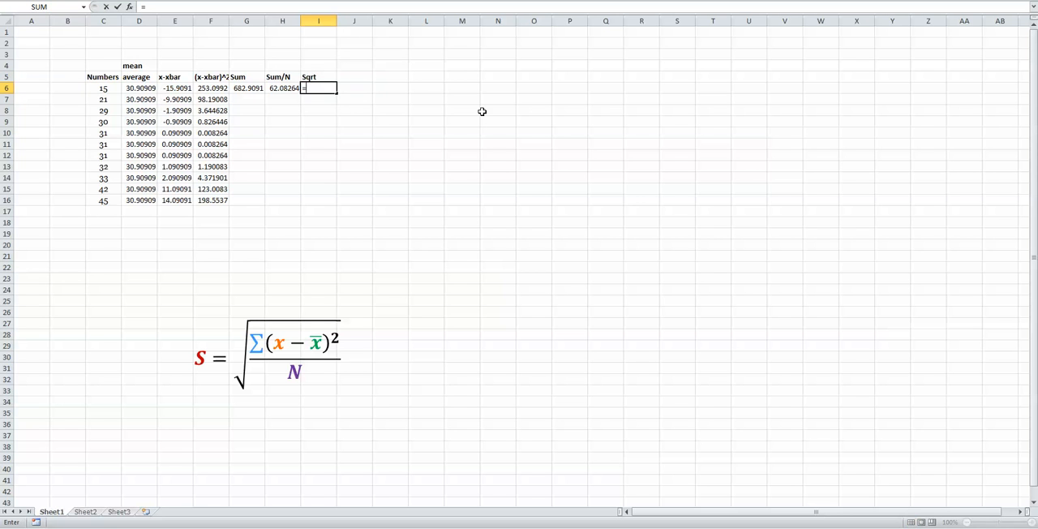
text(sqrt)
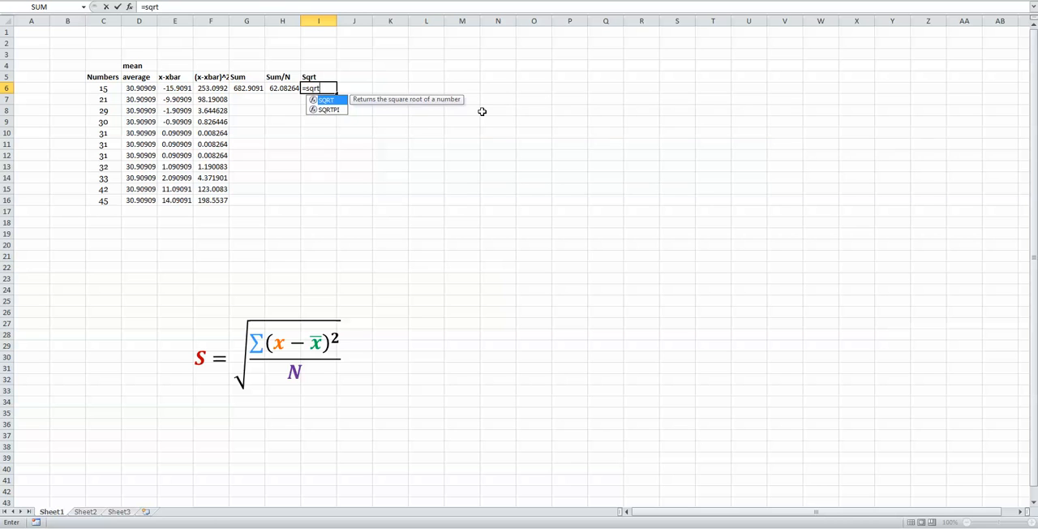
text(()
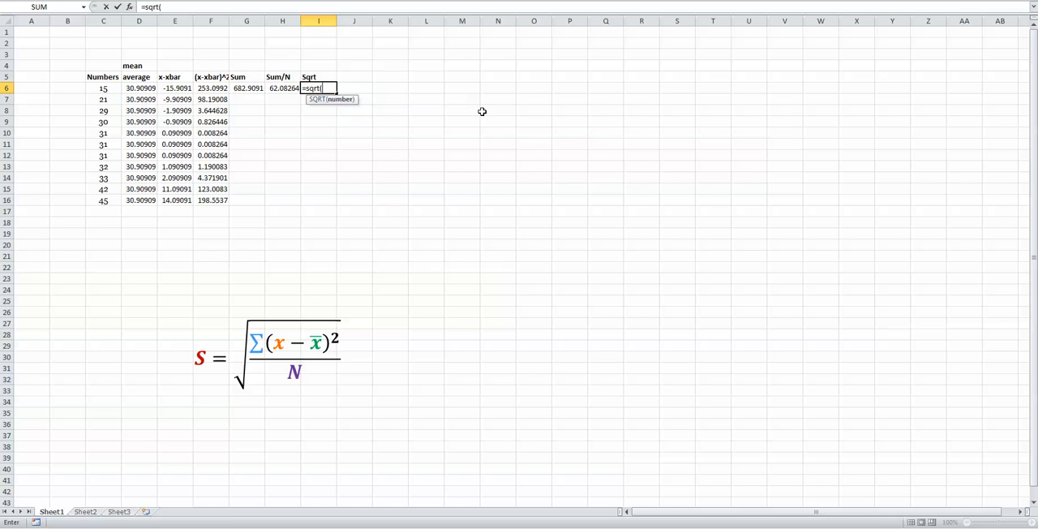
click(284, 88)
text())
key(Return)
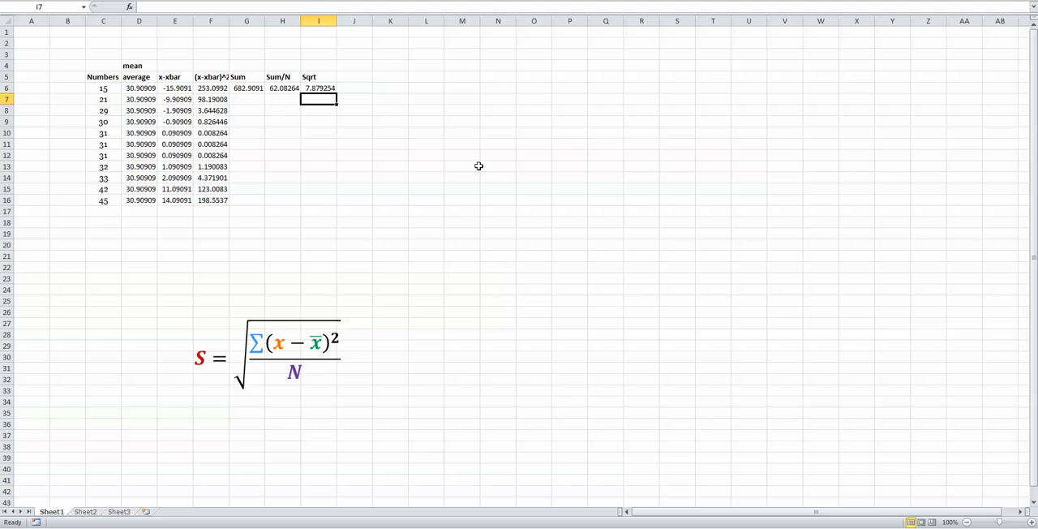
Enter the label "S" in I4 above the Sqrt header and centre it.
click(308, 77)
click(333, 63)
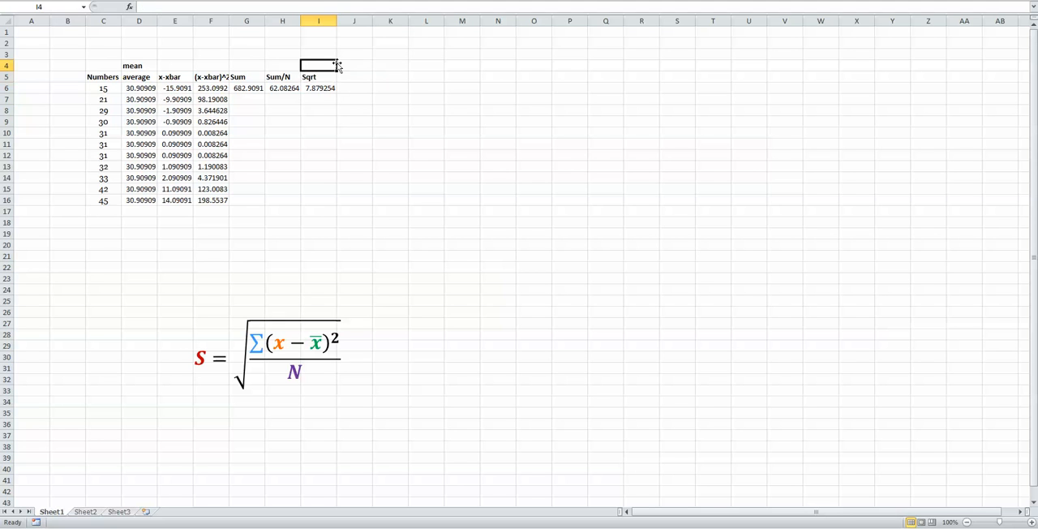
text(S)
key(Delete)
key(Return)
click(335, 64)
click(310, 88)
drag(103, 88, 108, 202)
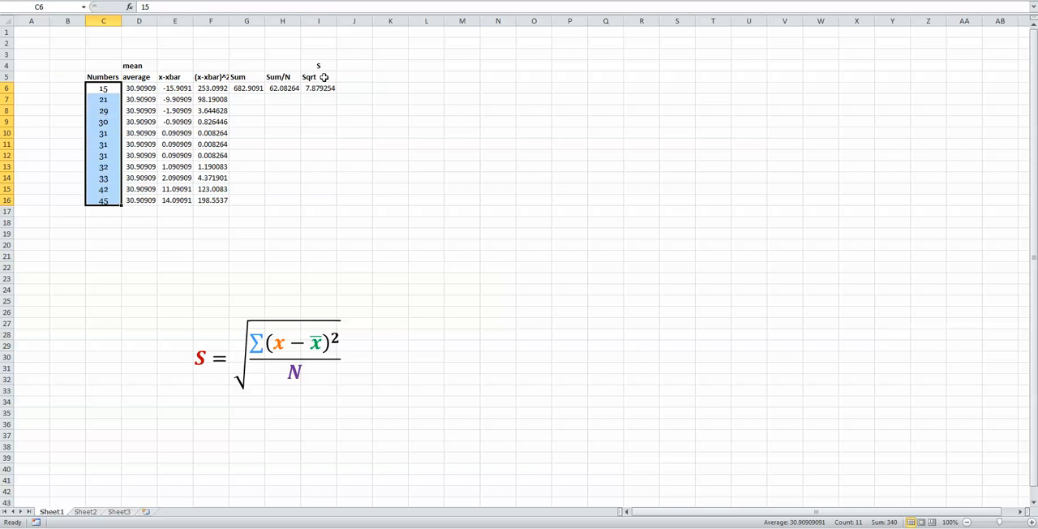
Centre the column headers in C5:I5, from Numbers through Sqrt.
drag(324, 78, 112, 76)
key(alt+h)
key(a)
key(c)
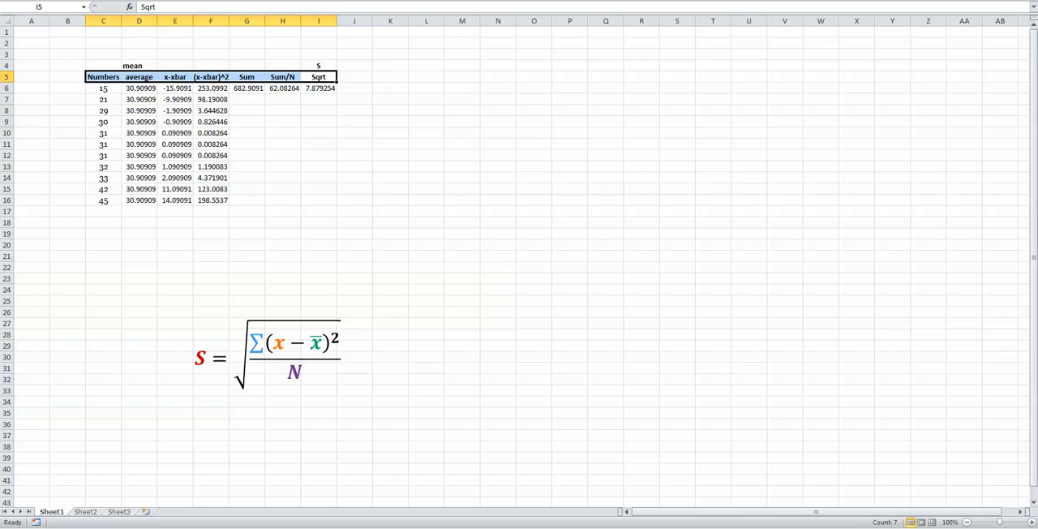
click(381, 109)
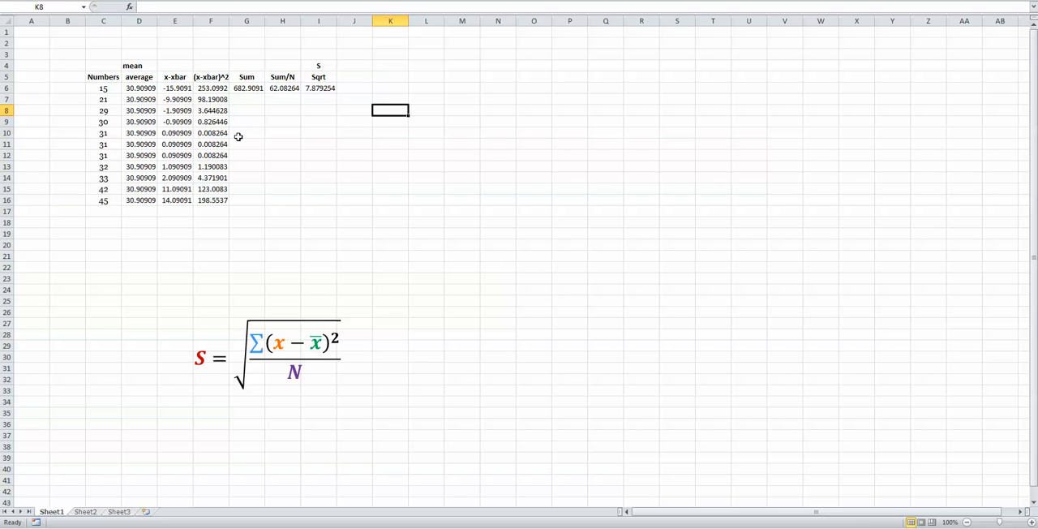
Enter the label "S (q w)" in J4, beside the S label.
click(351, 65)
text(S)
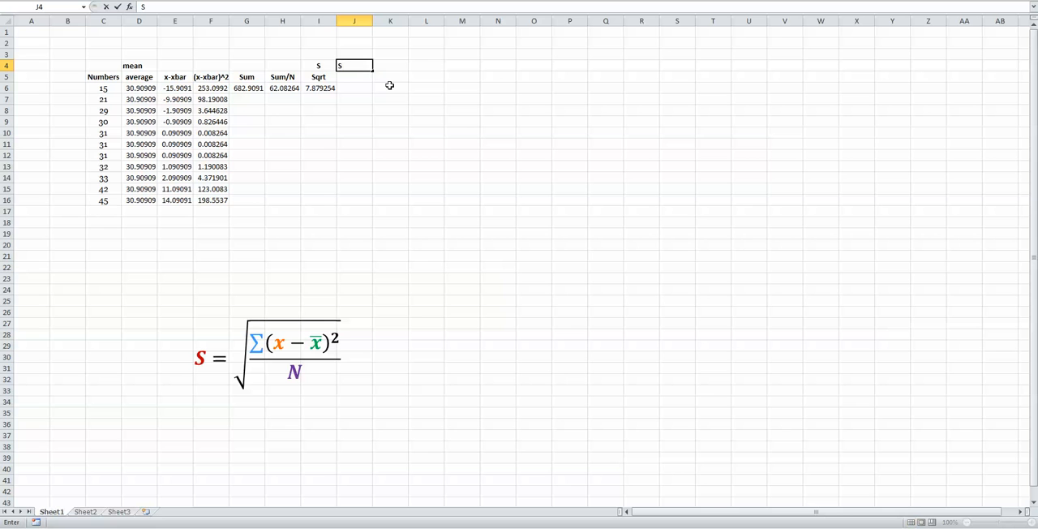
text( (q w))
key(Return)
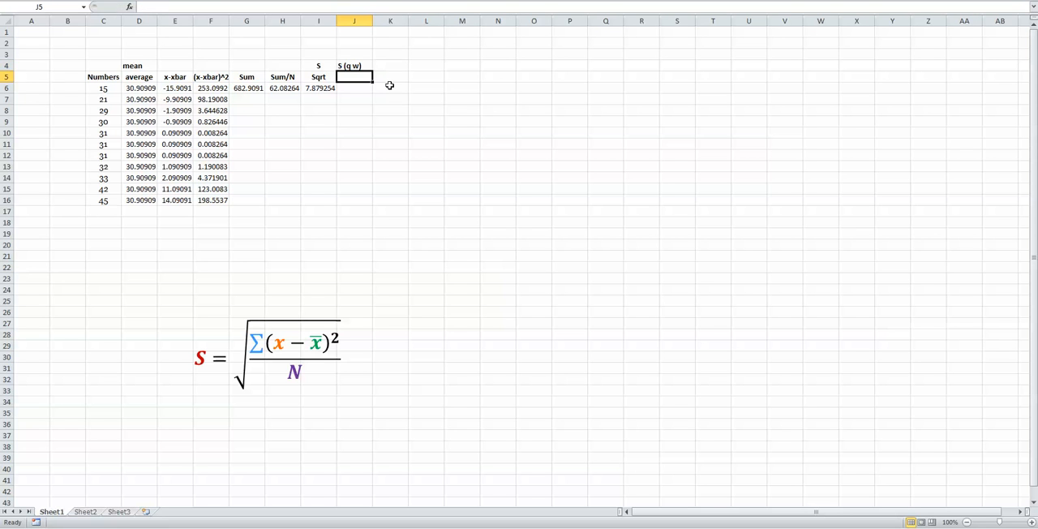
key(Up)
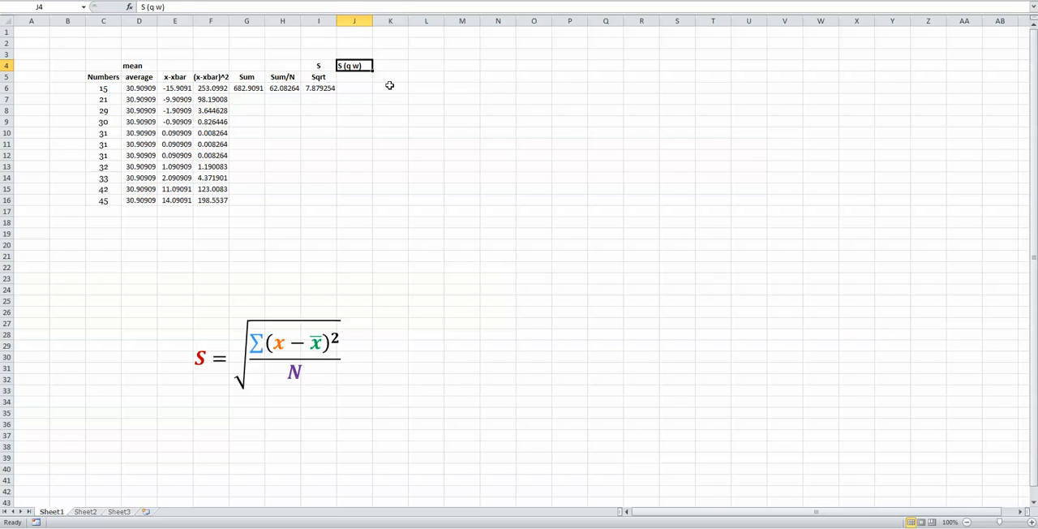
key(Return)
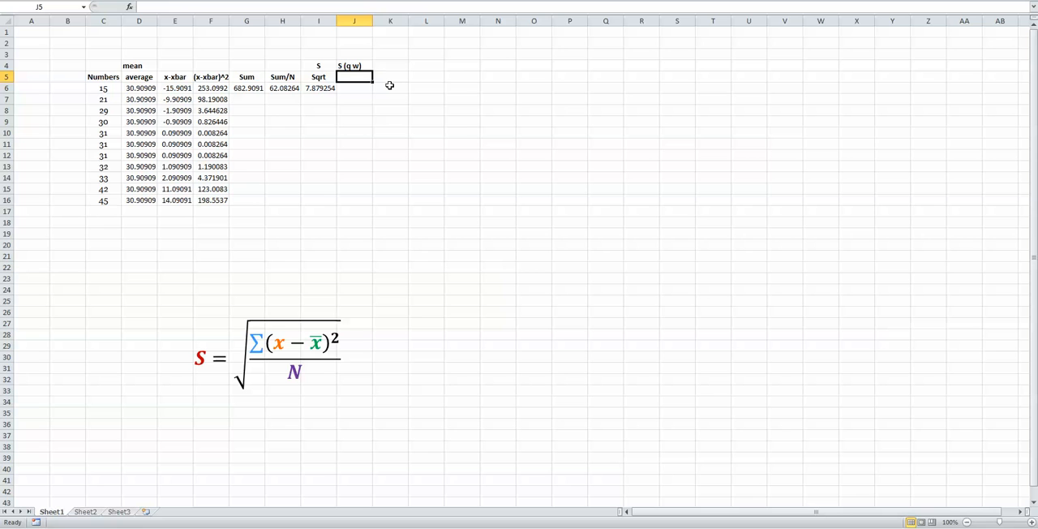
Enter the header "stdev.p" in J5, beneath the S (q w) label.
text(s)
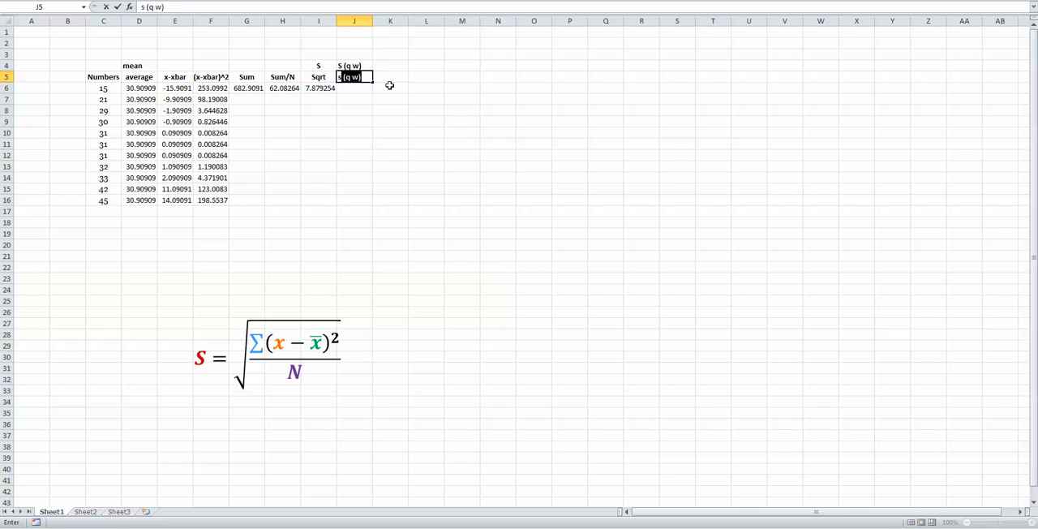
text(dtdev.p)
key(Return)
Calculate the population standard deviation of the number list directly by entering =stdev.p(C6:C16) in J6.
text(=)
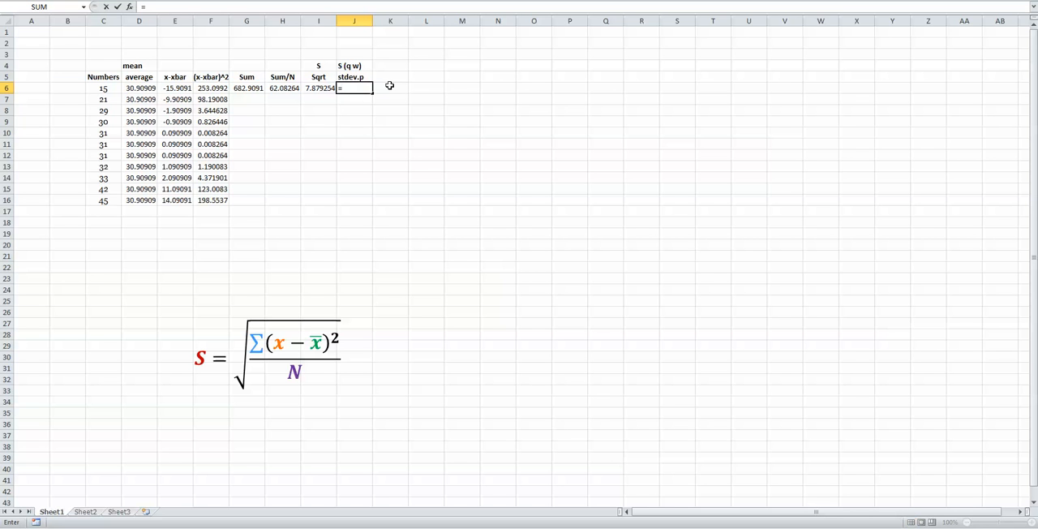
text(stdev.)
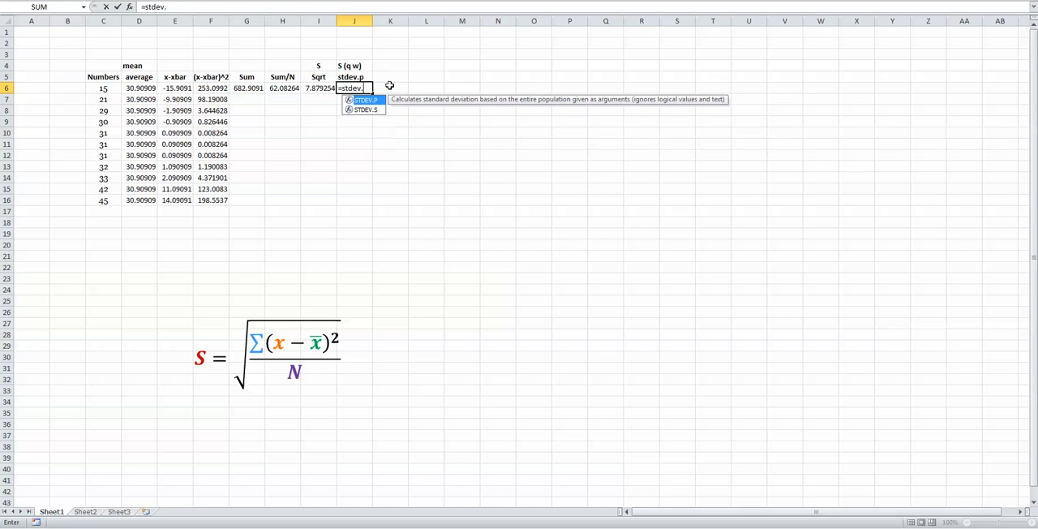
text(p()
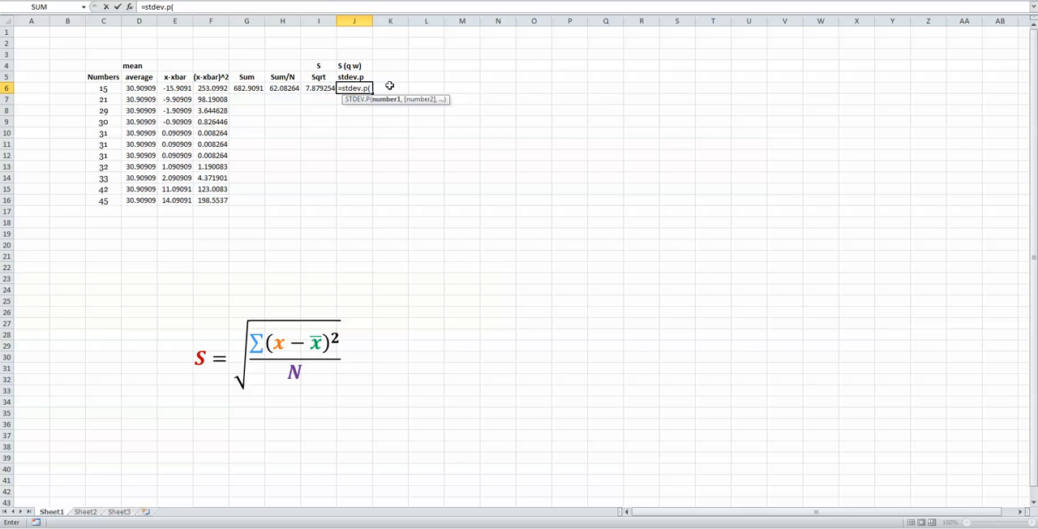
drag(94, 87, 104, 200)
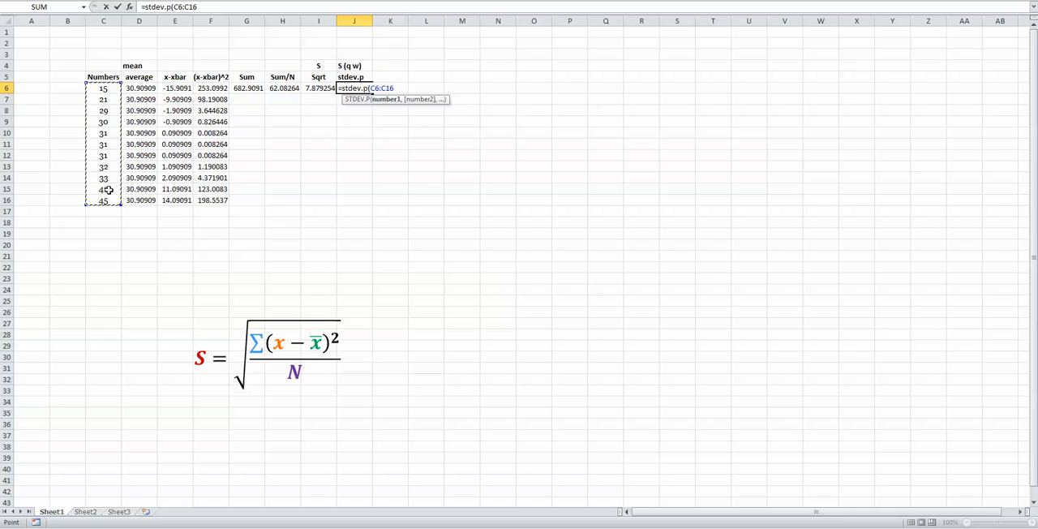
text())
key(Return)
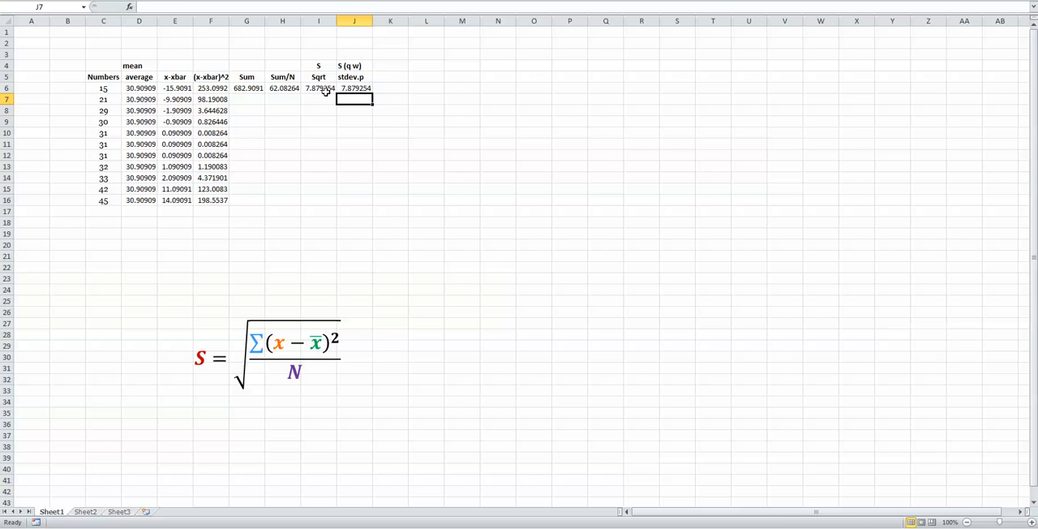
Centre the S (q w) and stdev.p labels in J4:J5.
drag(357, 77, 357, 66)
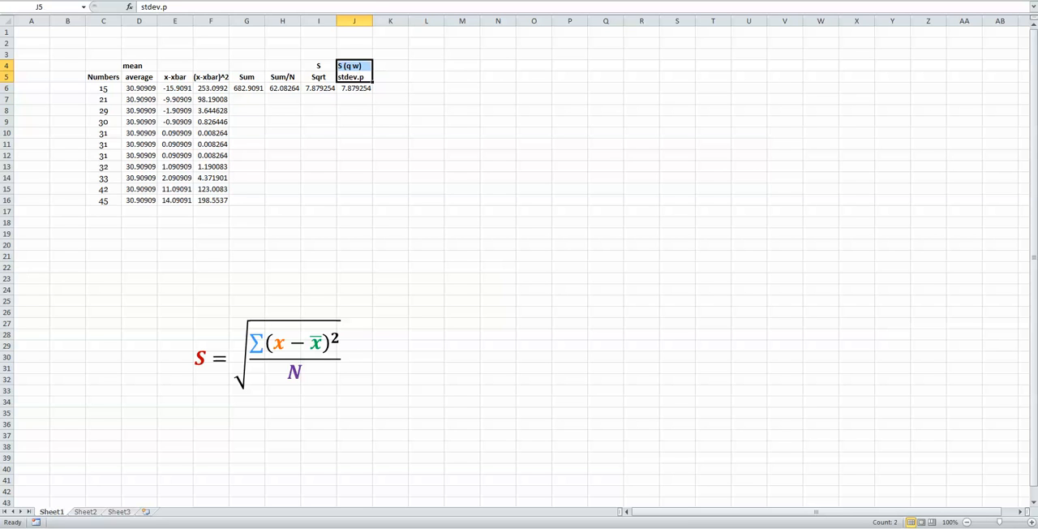
key(alt+h)
key(a)
key(c)
click(355, 215)
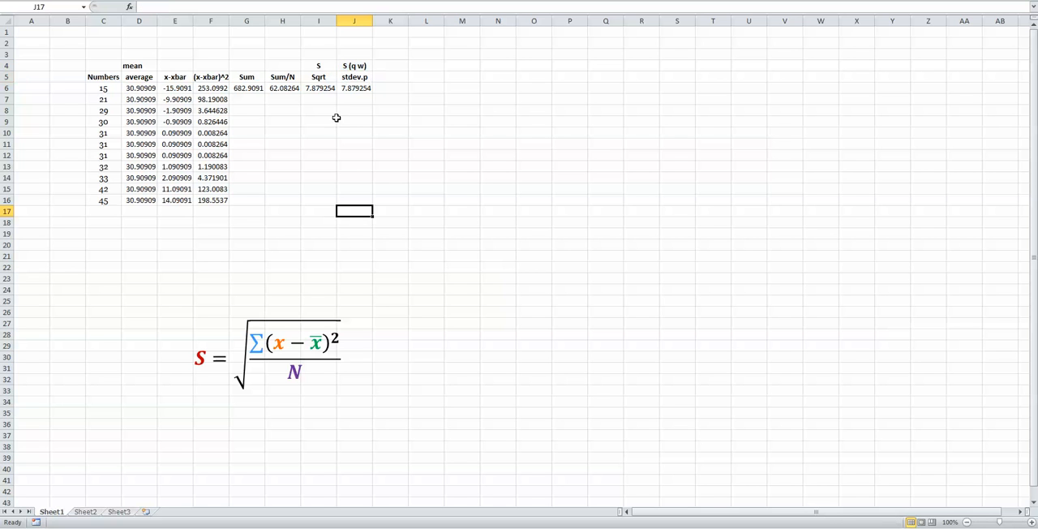
Review the step-by-step columns from average through Sqrt and compare the manual result with the stdev.p column.
drag(364, 87, 327, 76)
click(349, 122)
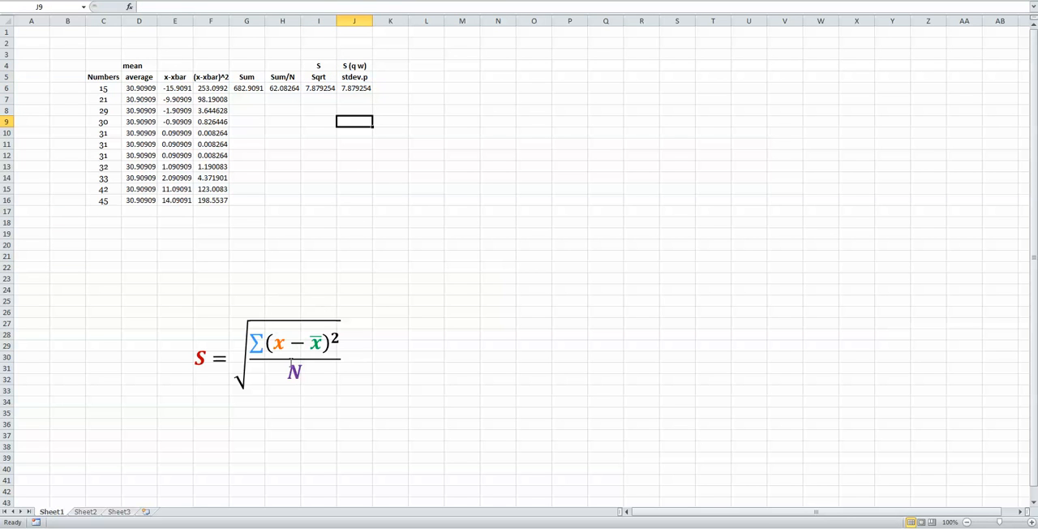
drag(139, 76, 139, 218)
drag(175, 65, 210, 234)
drag(218, 43, 250, 201)
click(286, 28)
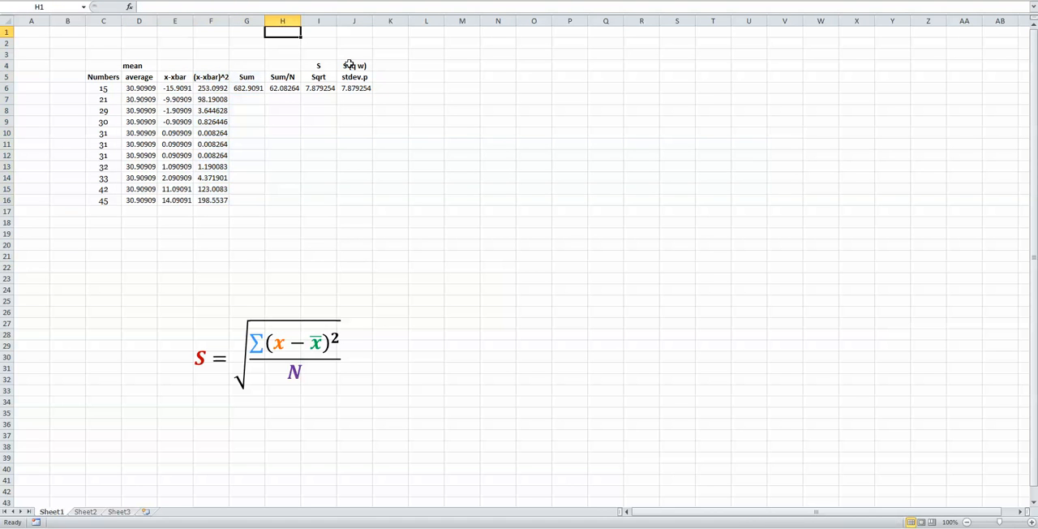
click(126, 55)
click(321, 55)
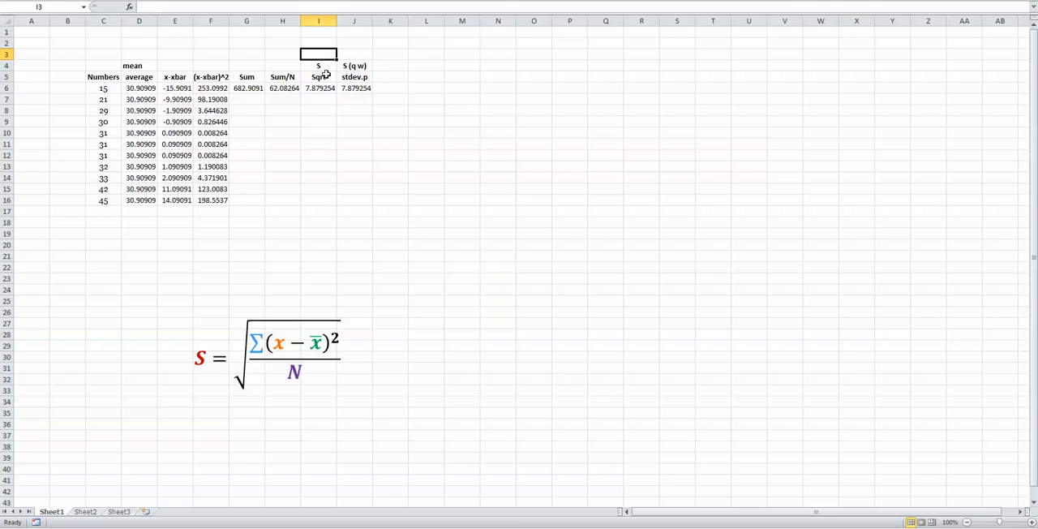
drag(322, 60, 322, 115)
click(429, 154)
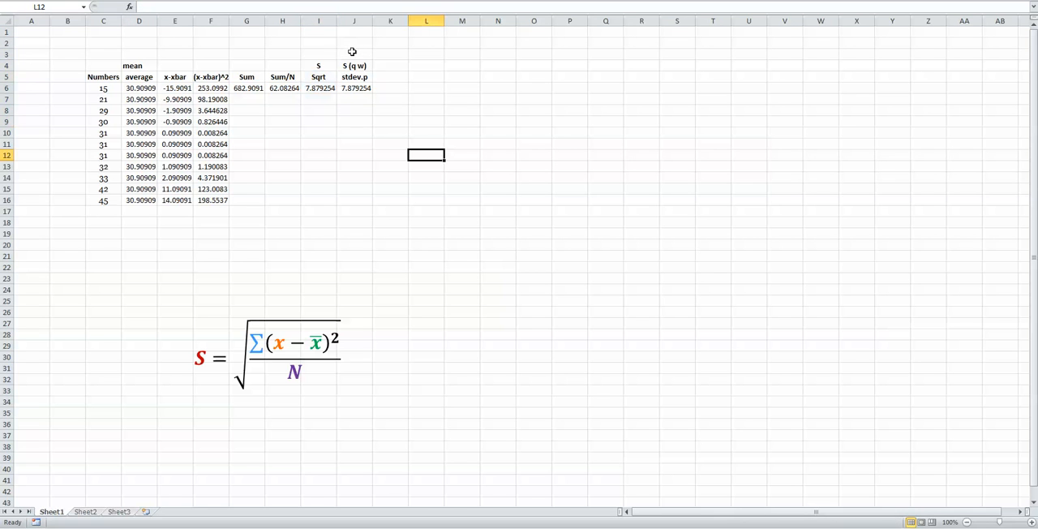
drag(351, 51, 367, 117)
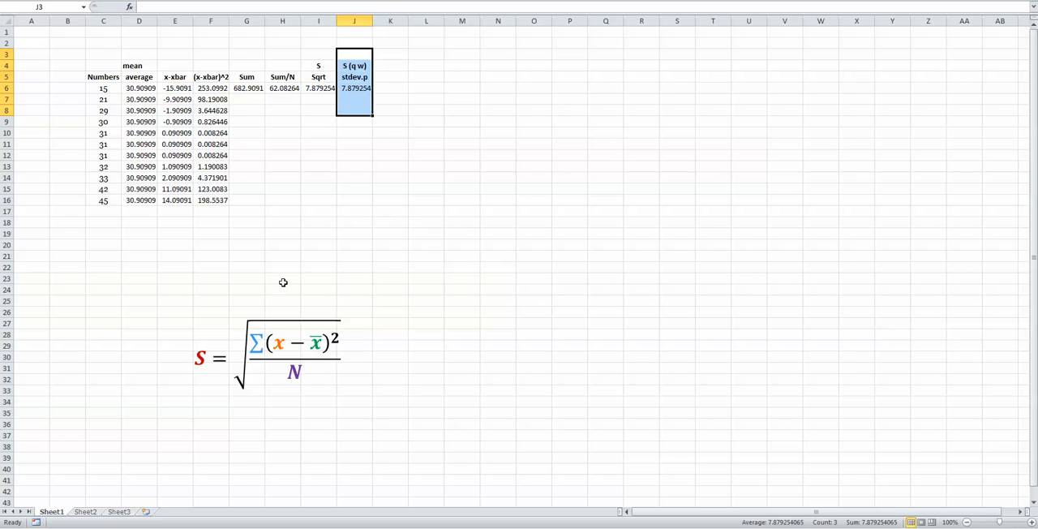
click(418, 121)
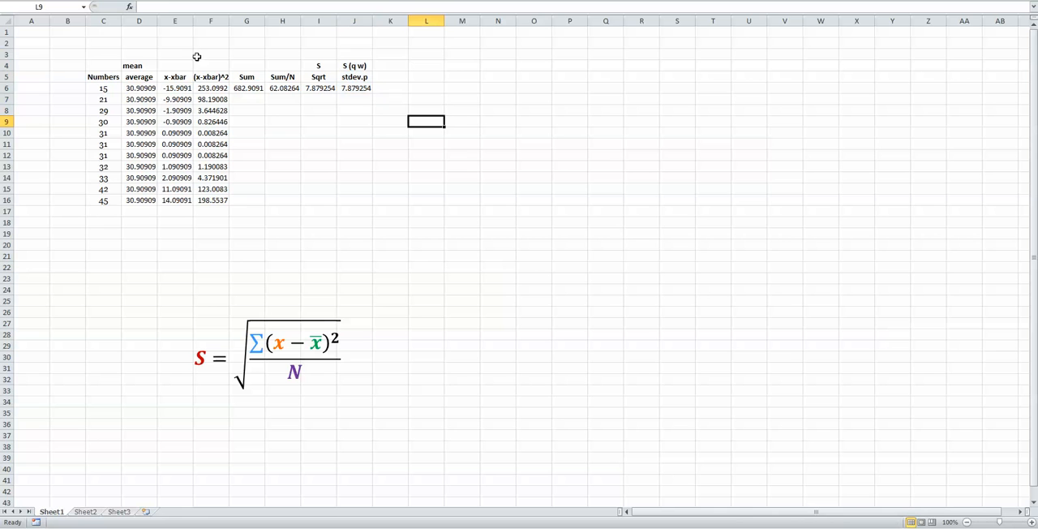
click(94, 80)
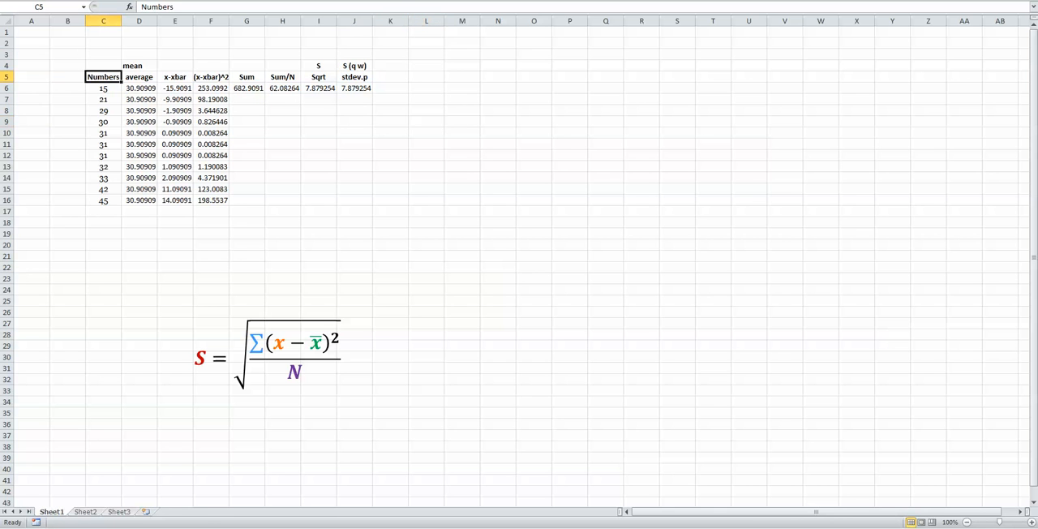
Switch to PowerPoint to look at the list of numbers on slide 32, and return to the Excel worksheet.
key(alt+Tab)
click(96, 112)
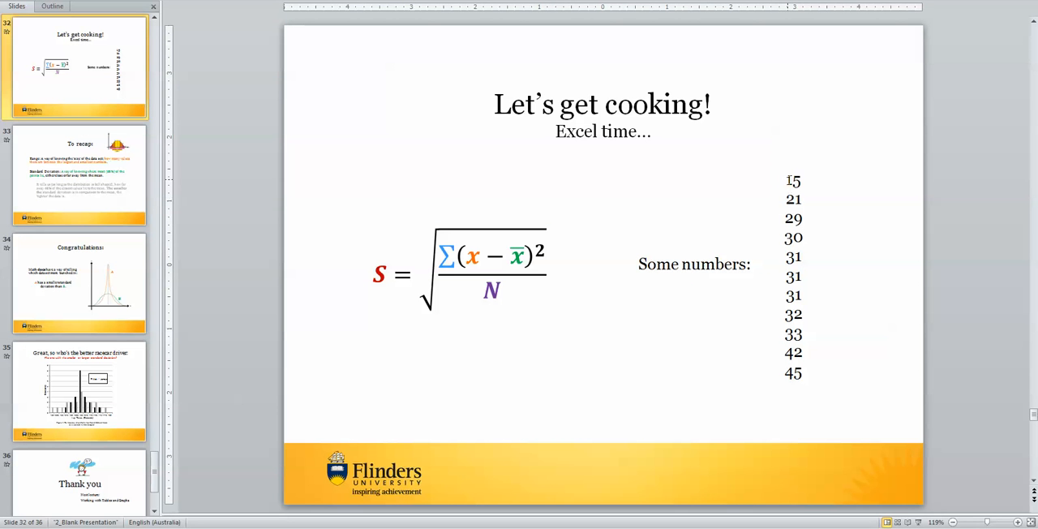
drag(785, 177, 846, 391)
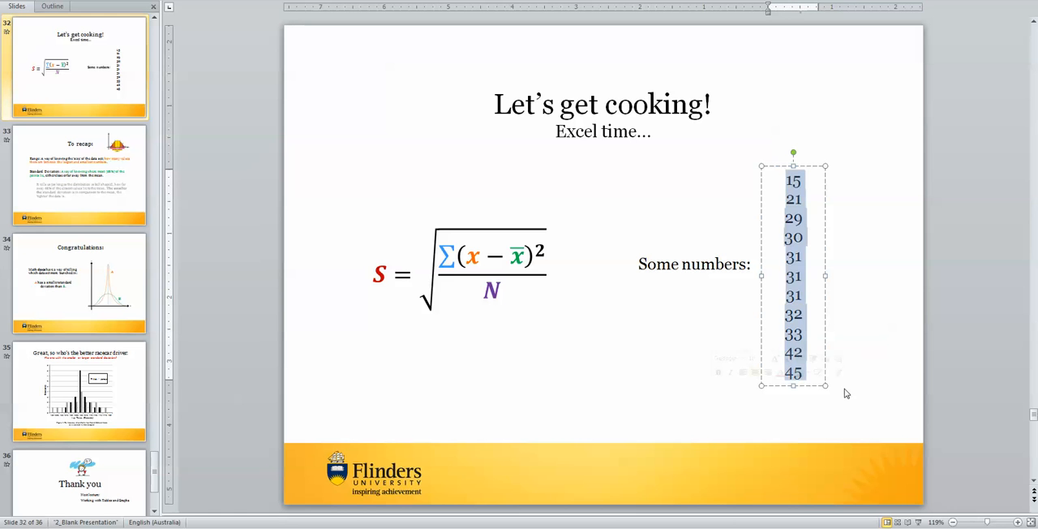
click(316, 63)
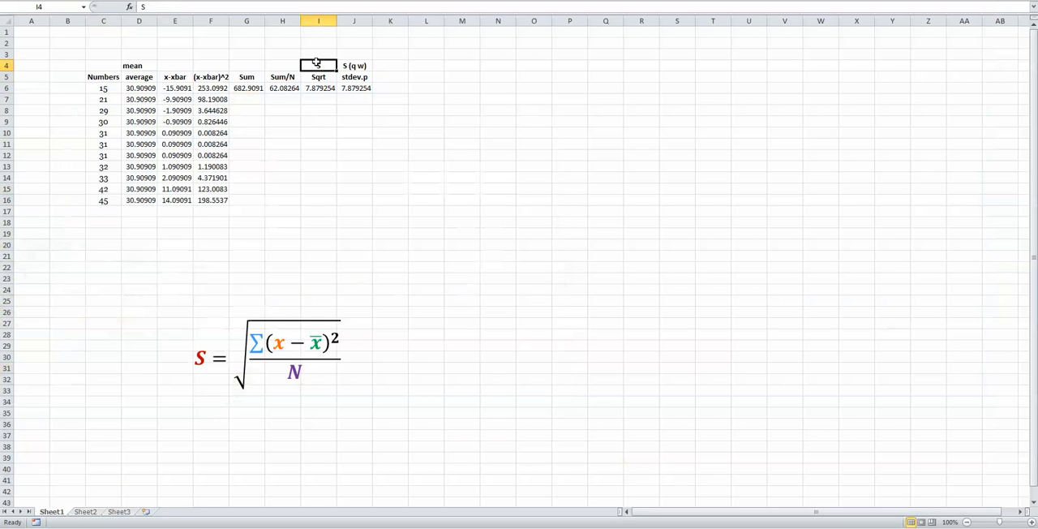
Examine the average formula in D6 and the stdev.p formula in J6 together with the source numbers in C6:C16.
click(142, 89)
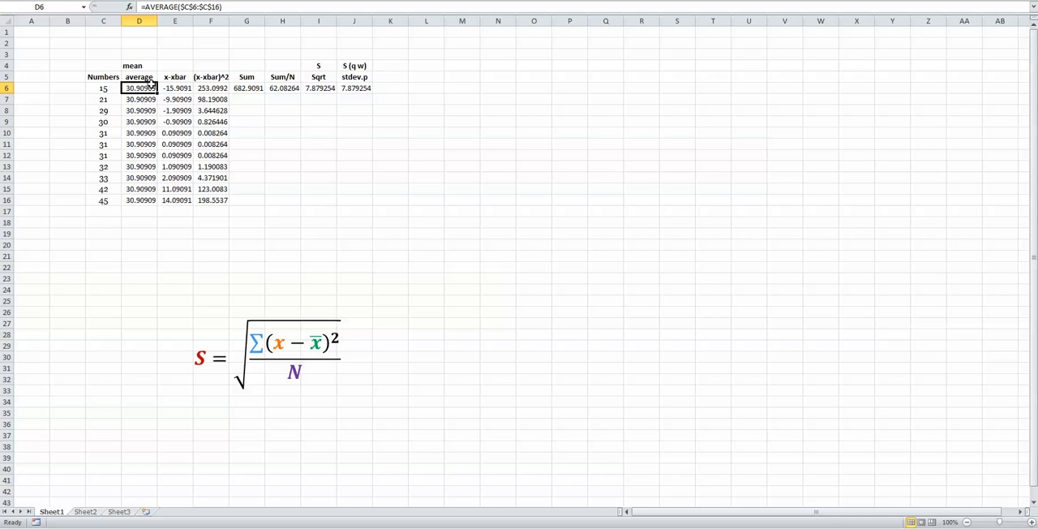
drag(76, 90, 114, 201)
click(374, 99)
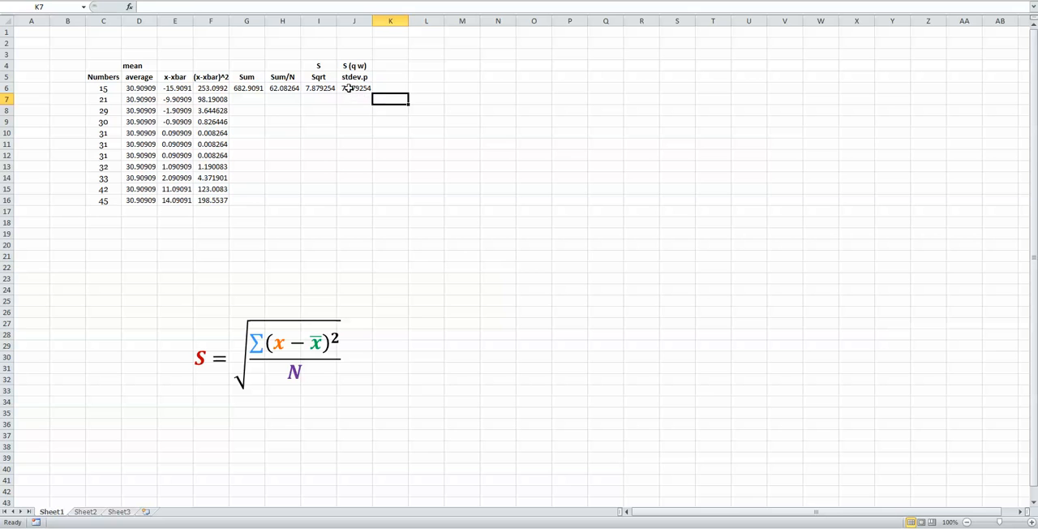
click(348, 88)
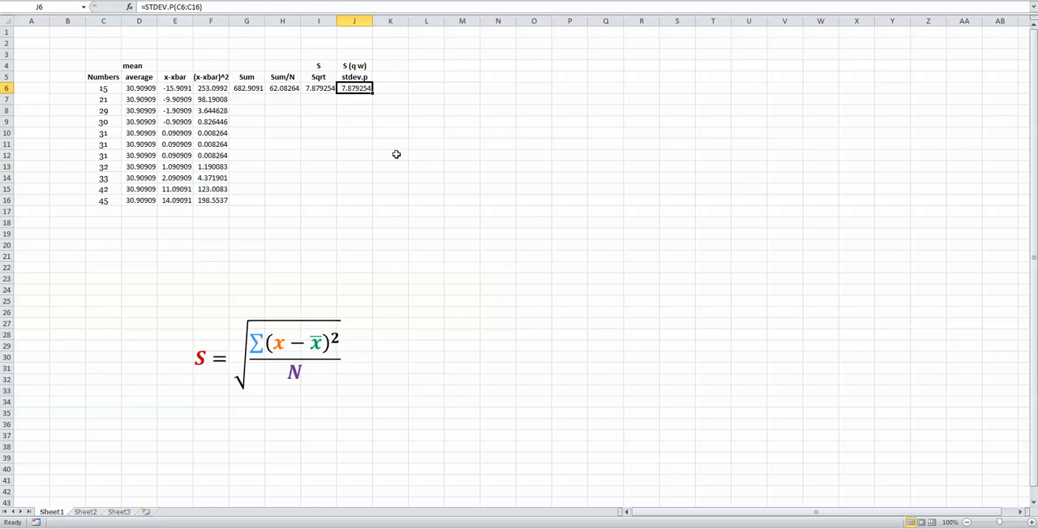
click(420, 76)
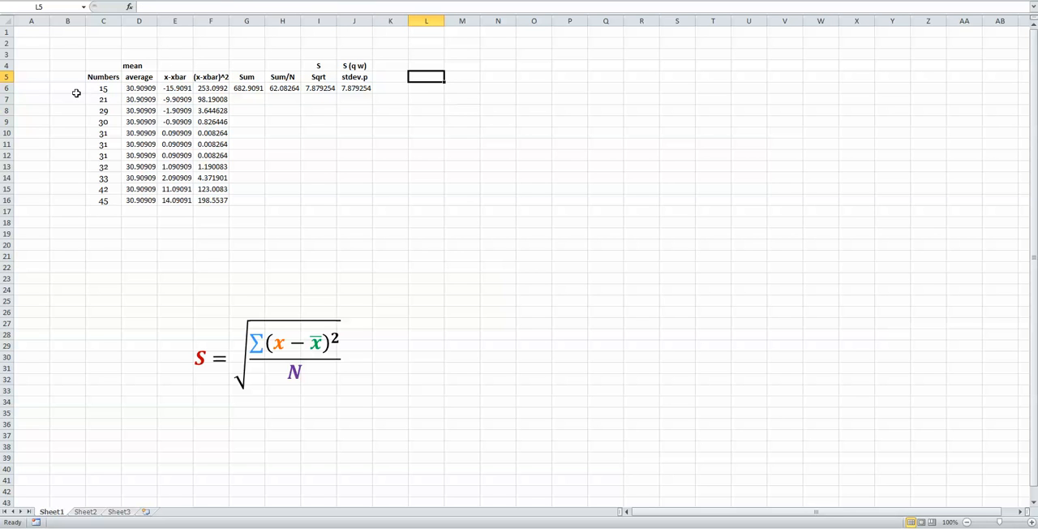
Enter 68% in cell L5.
drag(98, 90, 119, 204)
click(328, 142)
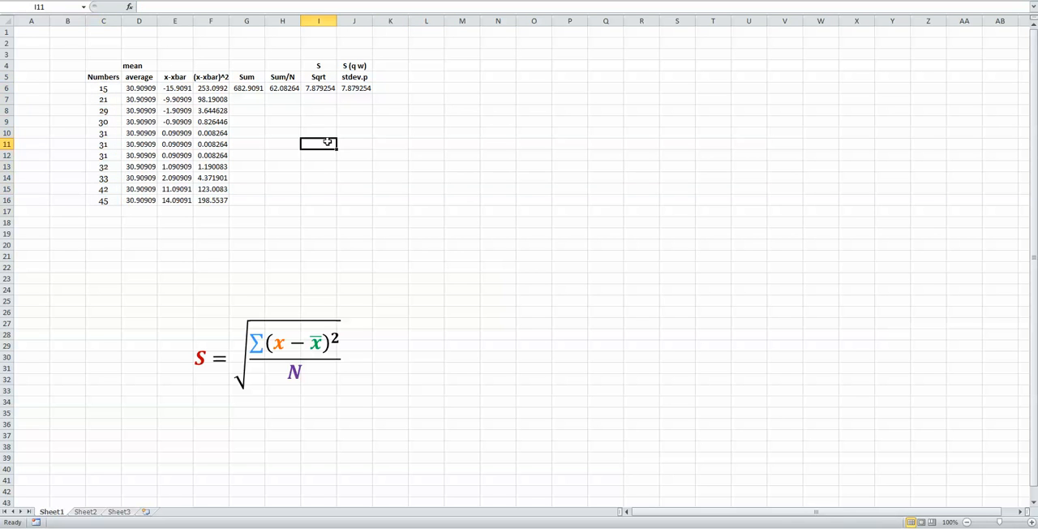
drag(432, 70, 430, 76)
click(429, 75)
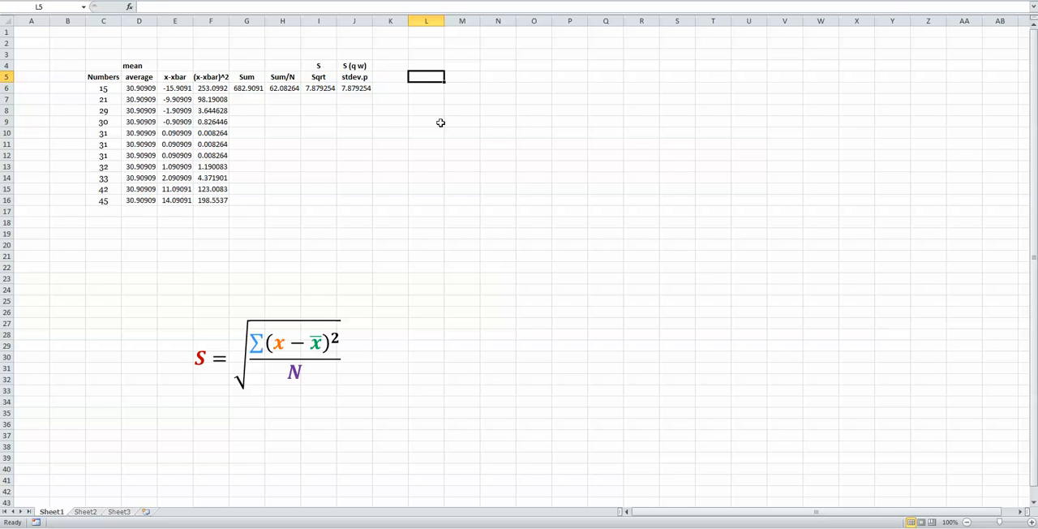
text(68)
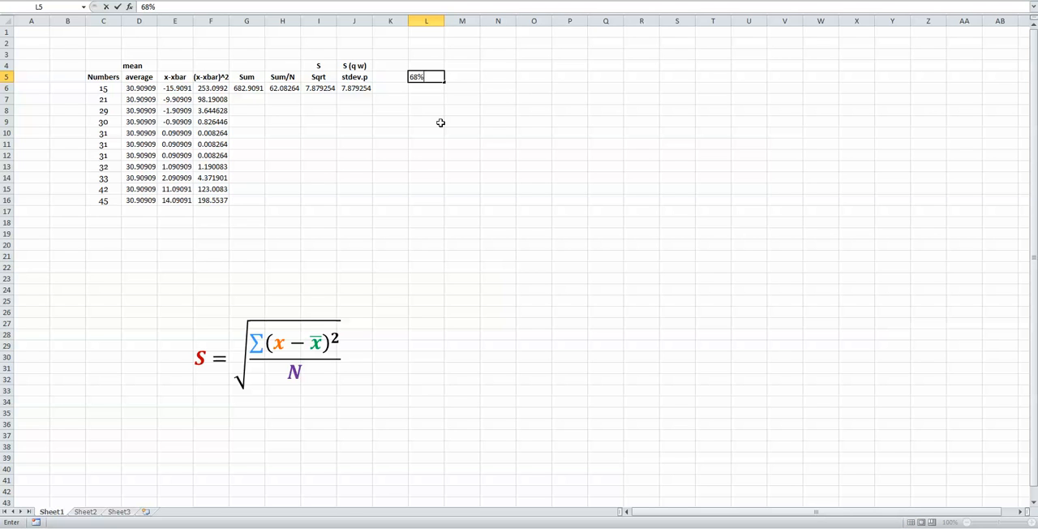
key(Return)
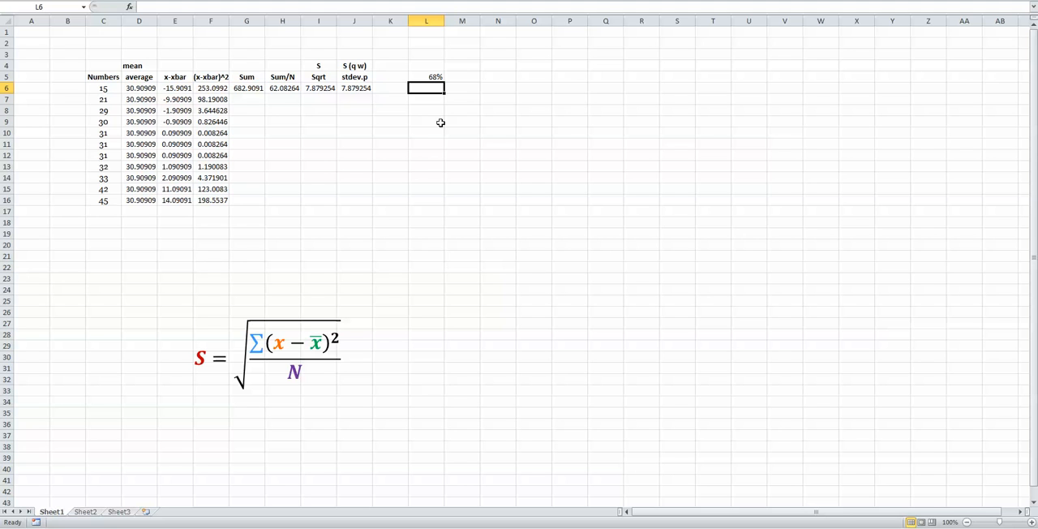
Label cell L5 "average" and enter the value 30.9 beside it in M5.
key(Up)
key(Left)
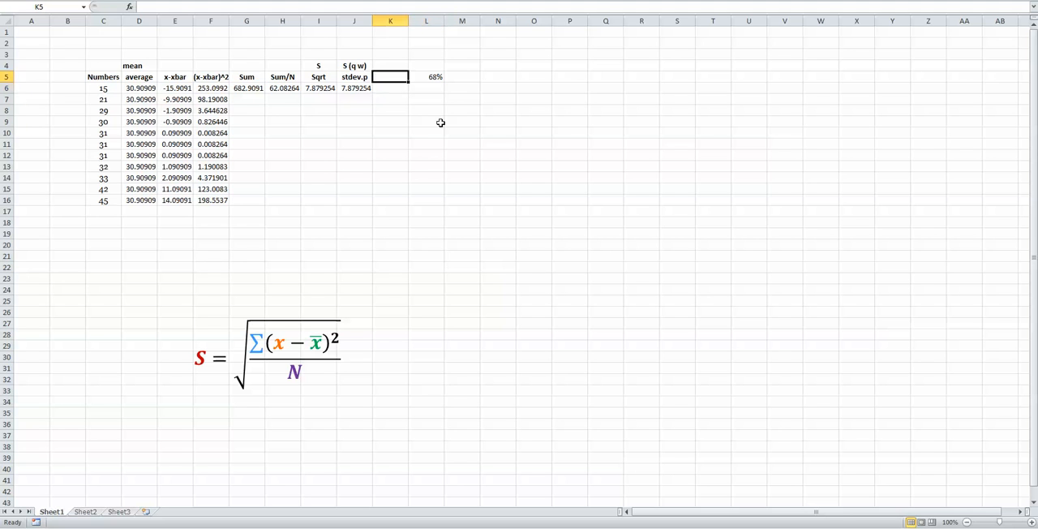
key(Right)
text(a)
key(BackSpace)
text(av)
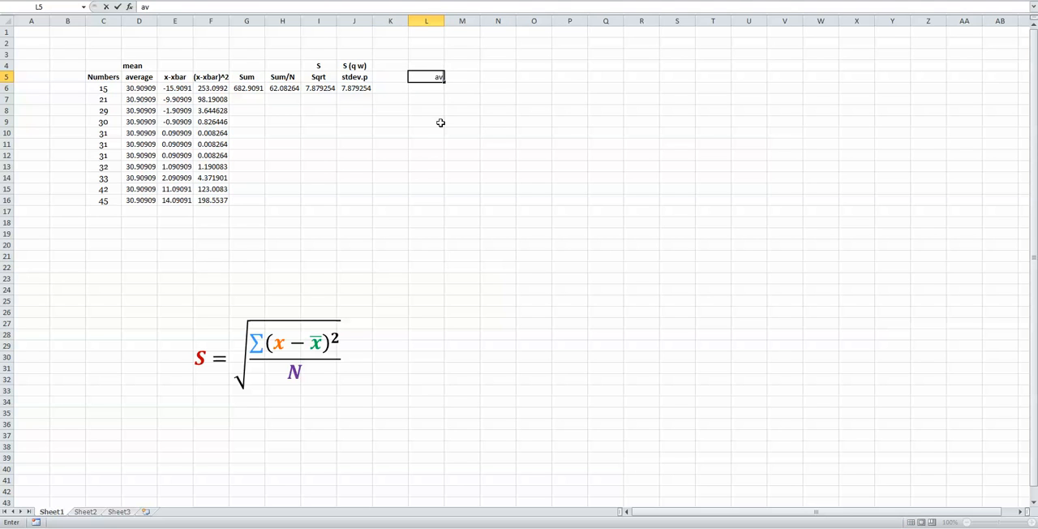
text(erage)
key(Right)
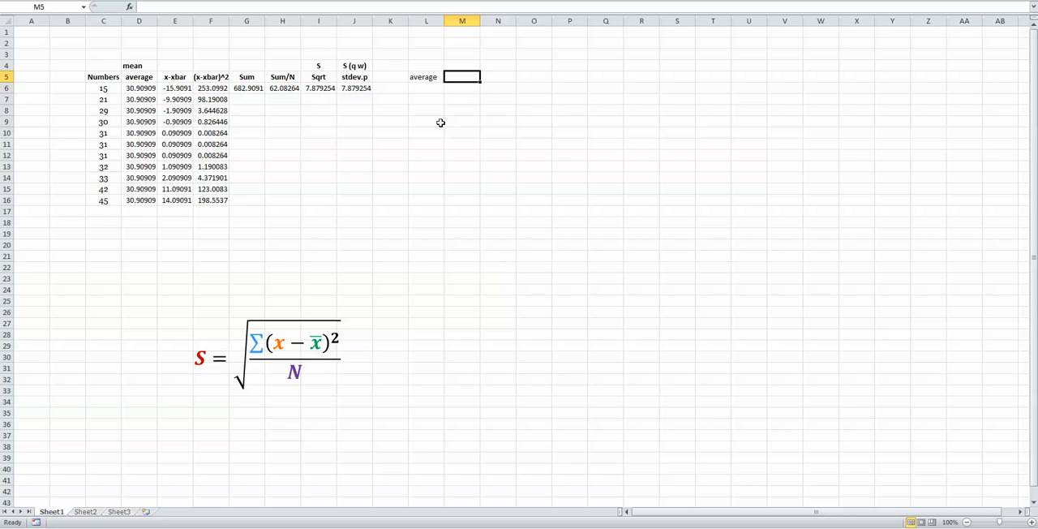
text(30.9)
key(Return)
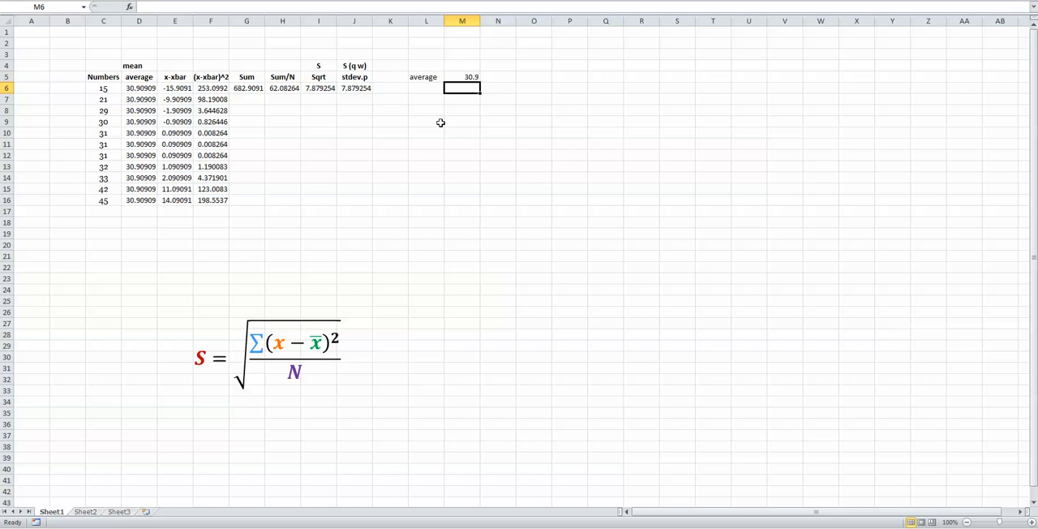
Label cell L4 "Max" and calculate average plus standard deviation in M4 with =M5+I6.
key(Up)
key(Left)
key(Up)
text(Max)
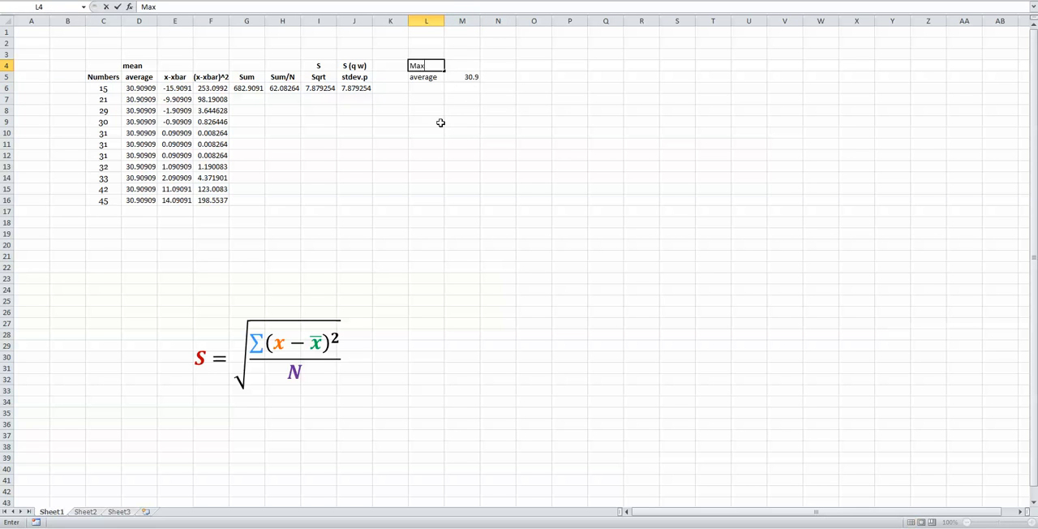
key(Return)
key(Up)
key(Right)
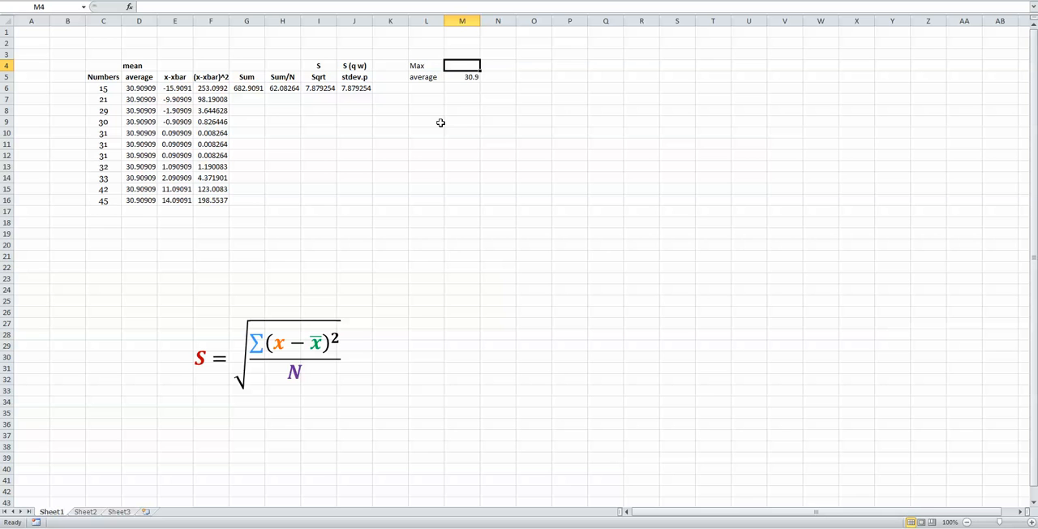
text(=)
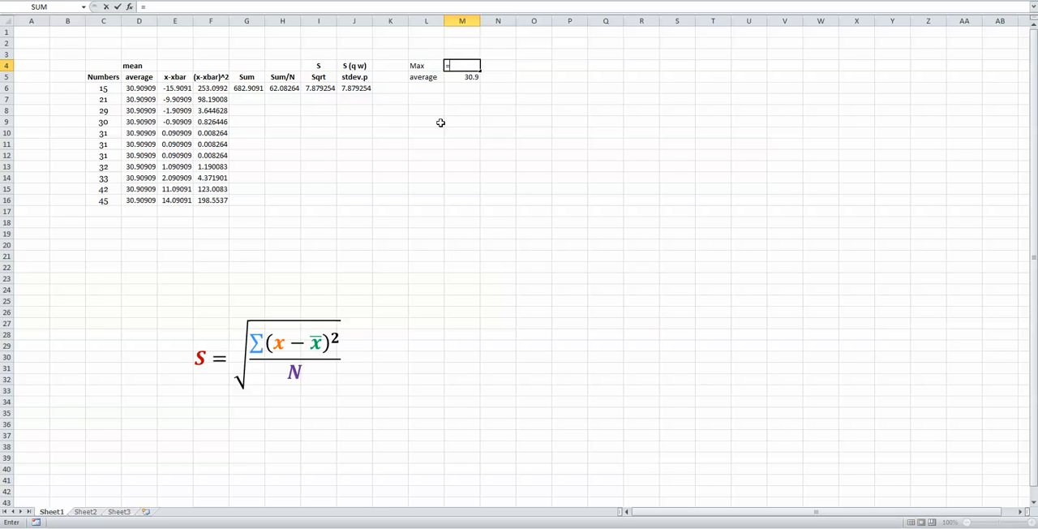
click(465, 74)
text(+)
click(333, 90)
key(Return)
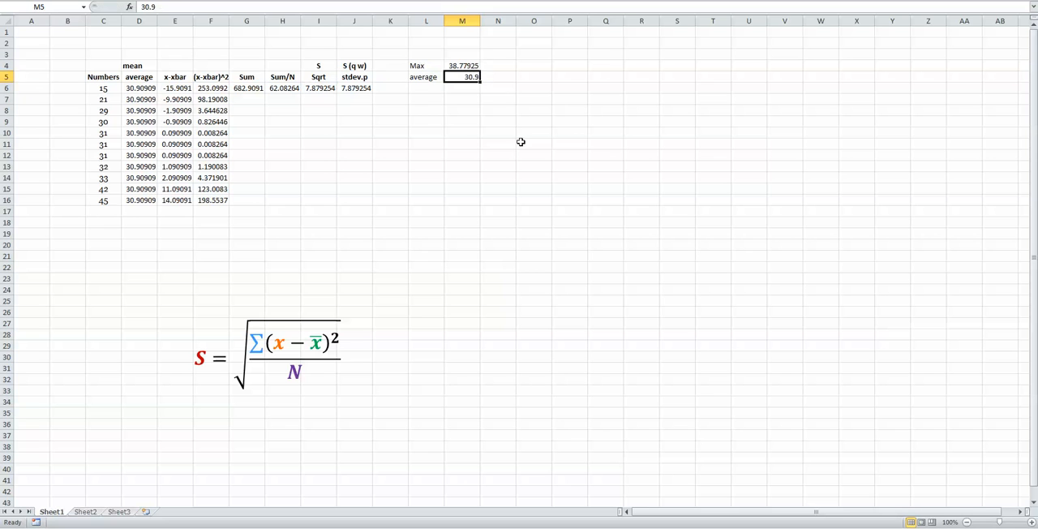
Label cell L6 "Min" and calculate average minus standard deviation in M6 with =M5-I6.
click(438, 88)
text(Min)
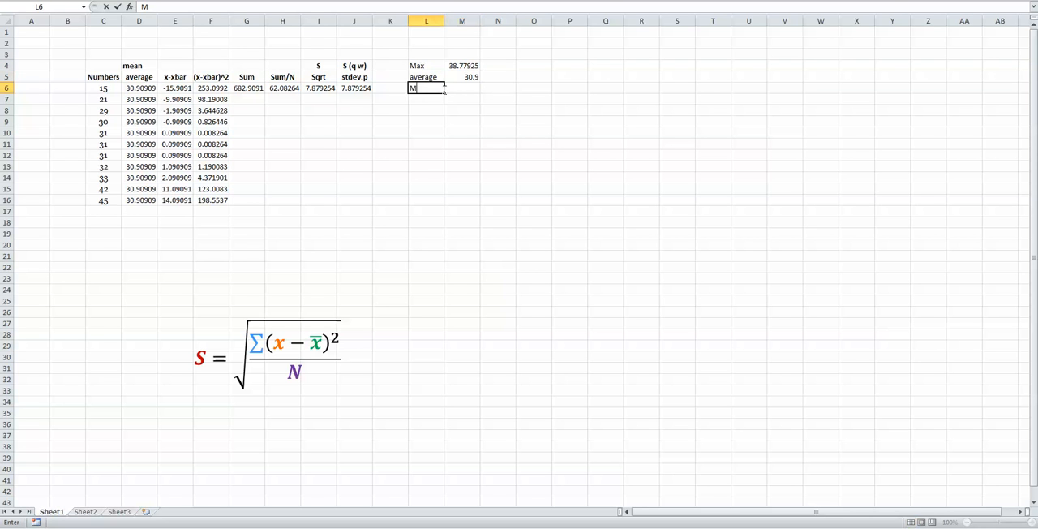
key(Return)
click(446, 90)
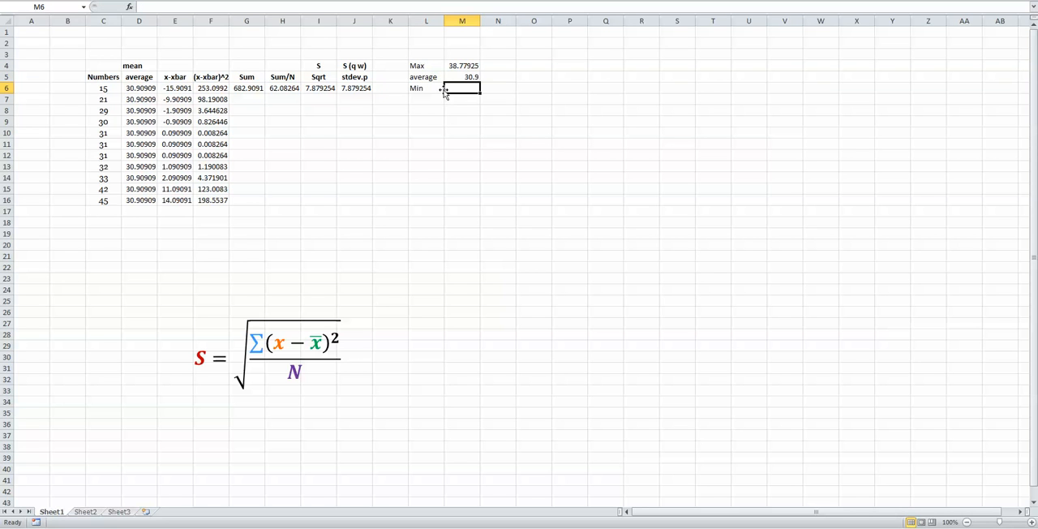
text(=)
click(459, 77)
text(-)
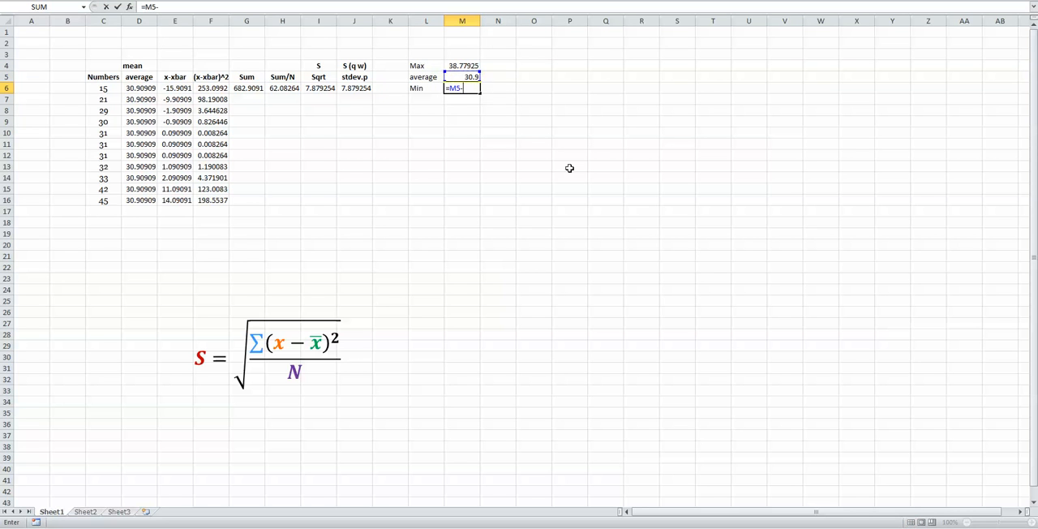
click(319, 86)
key(Return)
Format the Max, average and Min values in M4:M6 as Number with 1 decimal place.
click(459, 65)
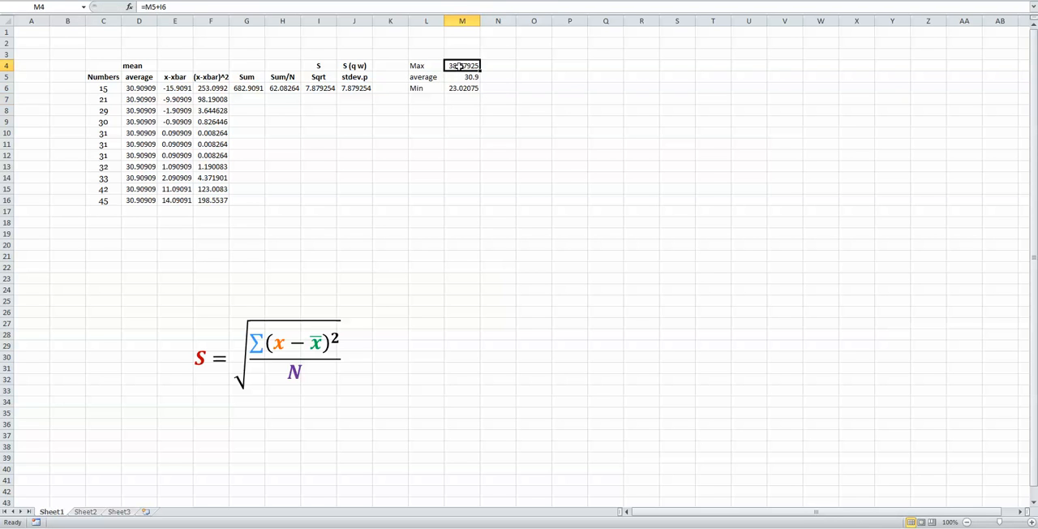
drag(459, 65, 462, 92)
right_click(462, 91)
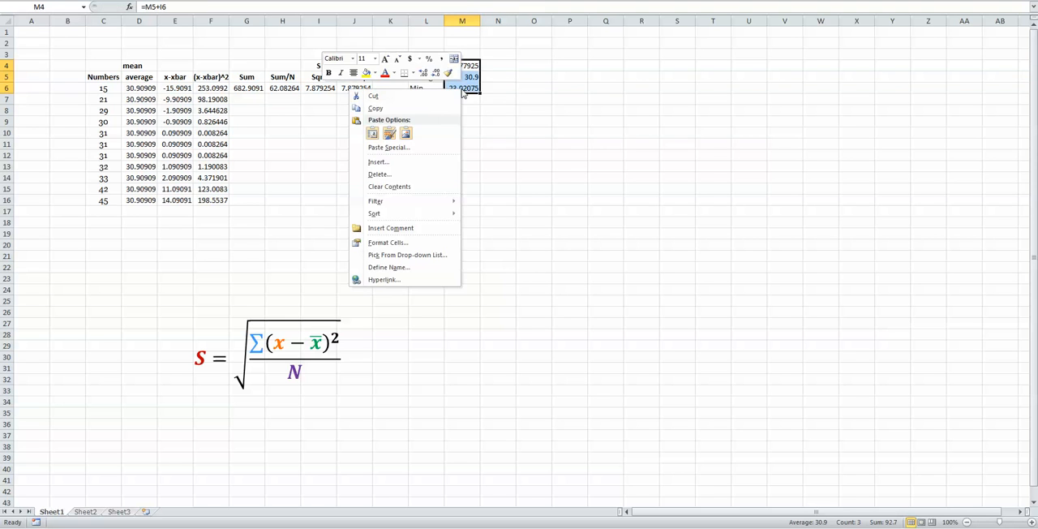
click(390, 241)
click(277, 163)
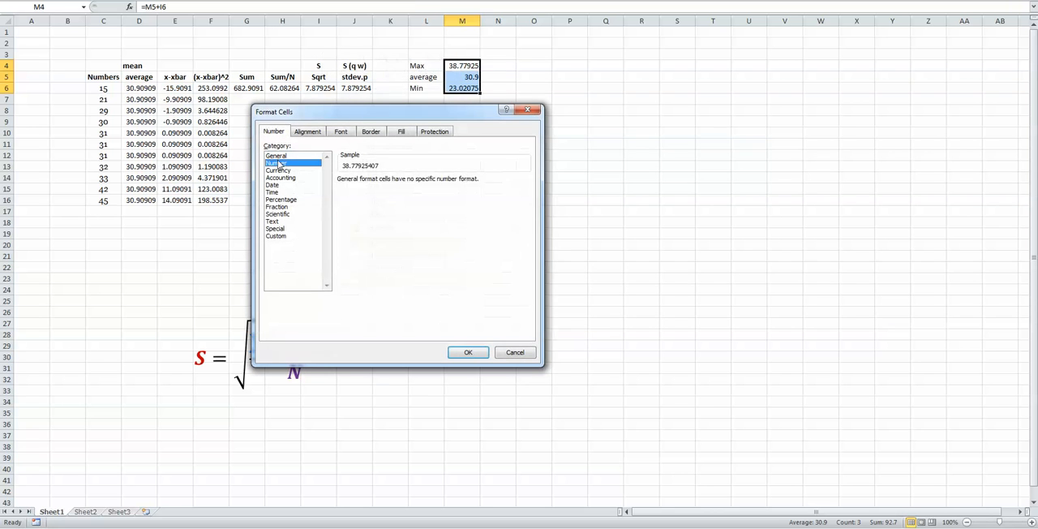
click(411, 184)
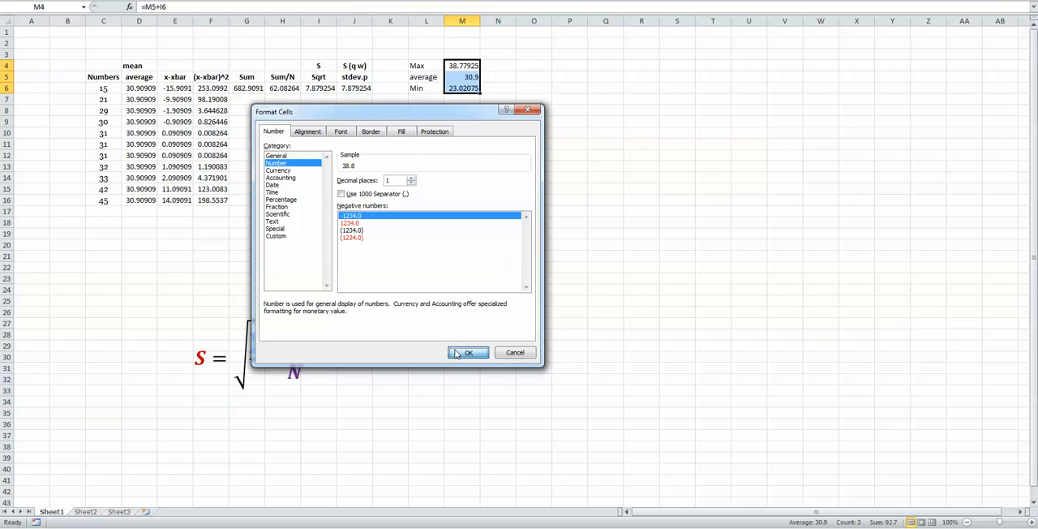
click(457, 354)
click(642, 234)
click(488, 68)
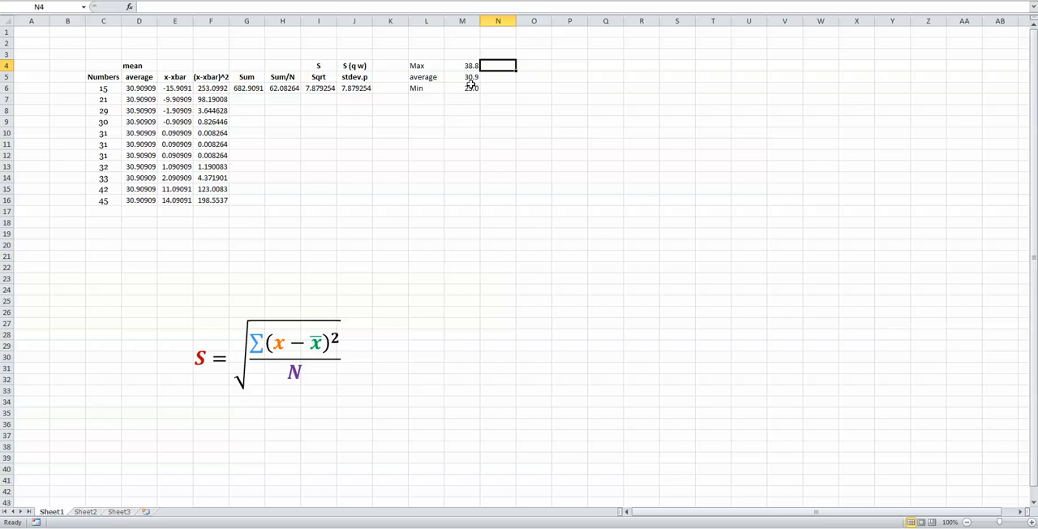
Mark the numbers 15 and 21 as outside the Min–Max range with N in B6:B7.
click(73, 92)
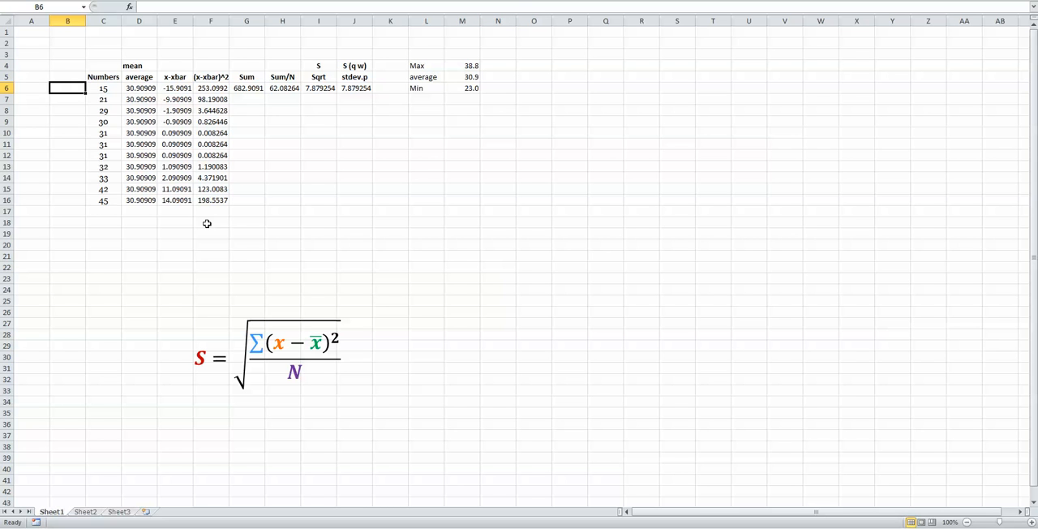
text(N)
key(Return)
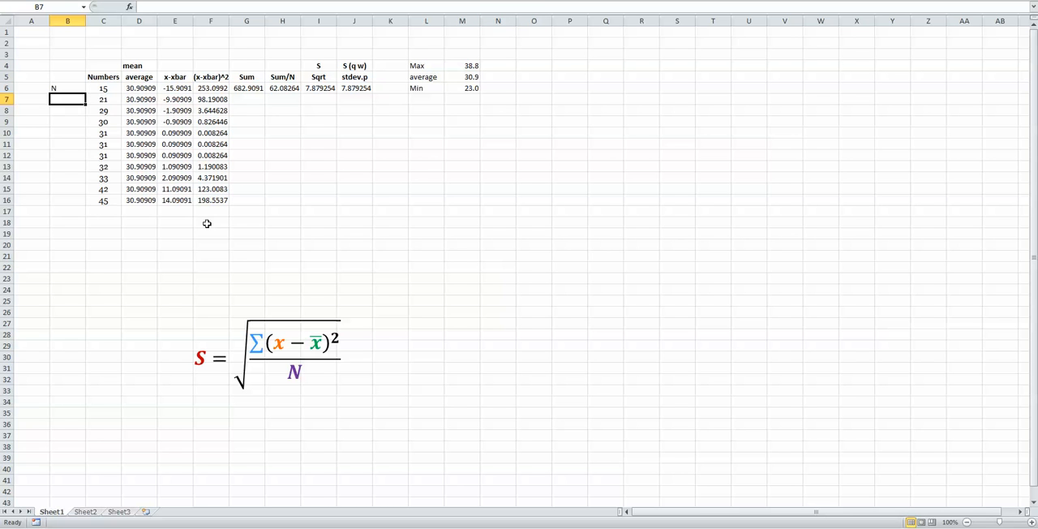
text(N)
key(Return)
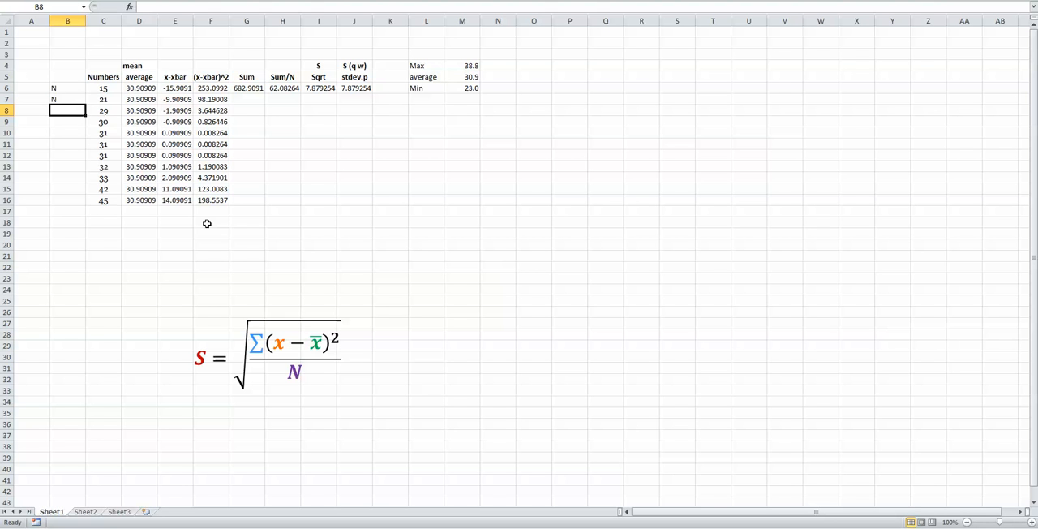
Mark the numbers from 29 to 33 as within the Min–Max range with Y in B8:B14.
text(Y)
key(Return)
text(Y)
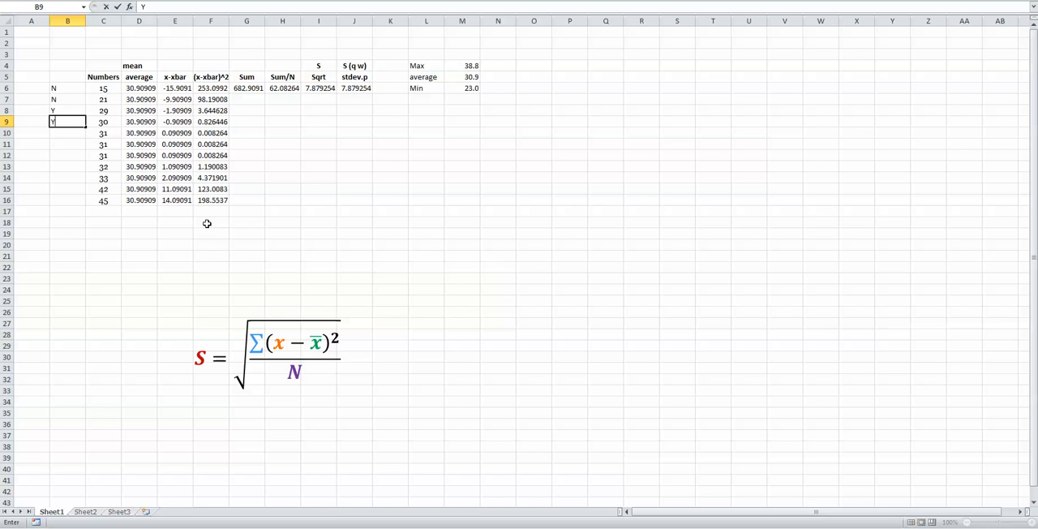
key(Return)
drag(75, 107, 82, 181)
click(71, 188)
key(Up)
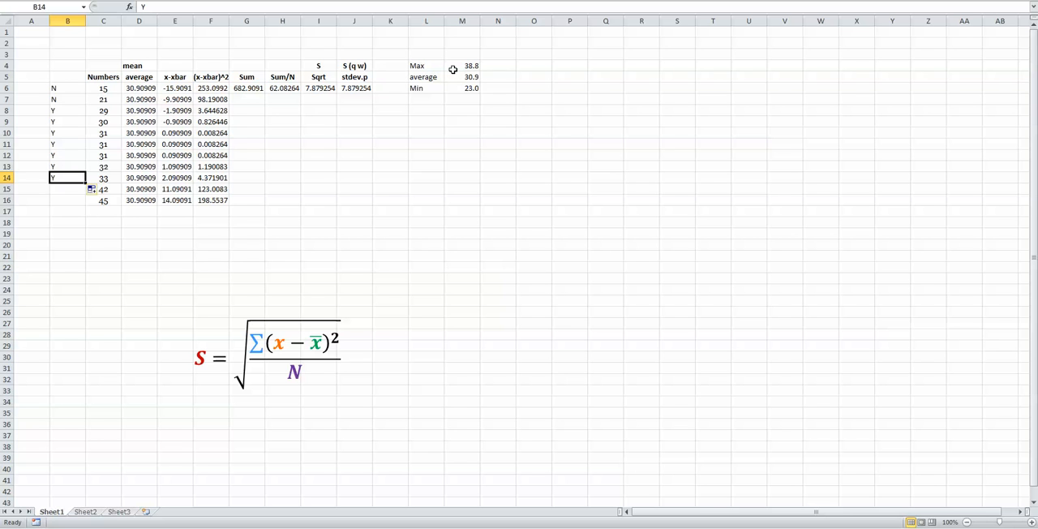
Mark the numbers 42 and 45 as outside the Min–Max range with N in B15:B16.
click(51, 192)
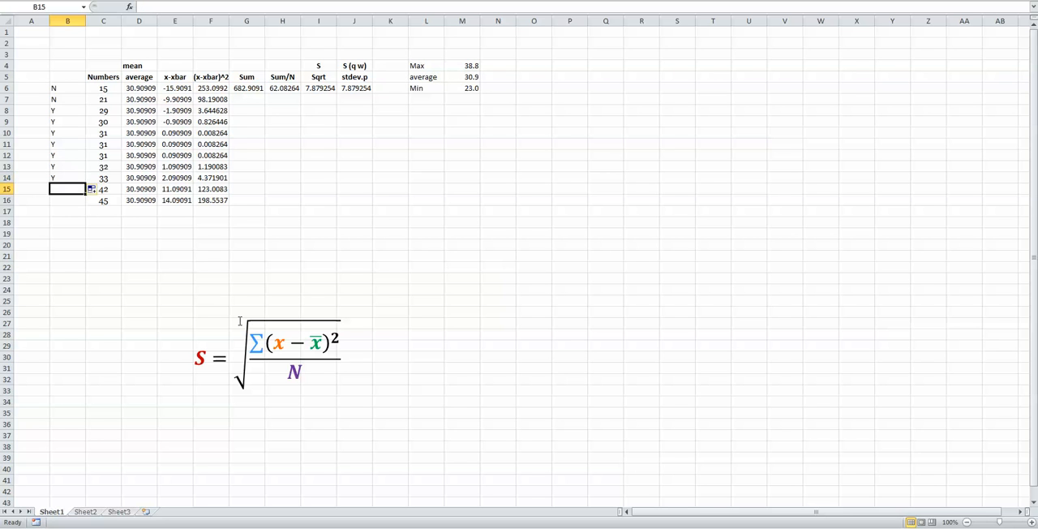
text(N)
key(Return)
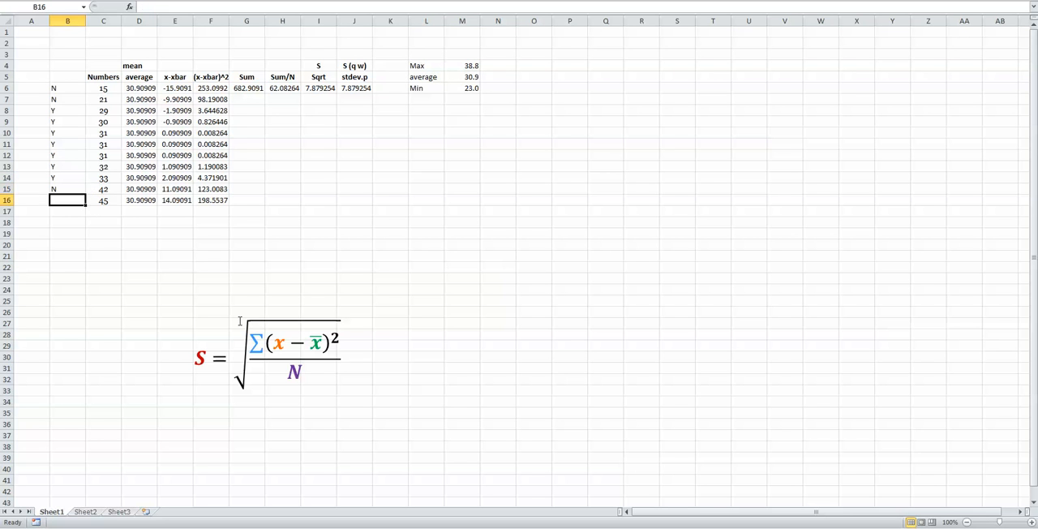
text(N)
key(Return)
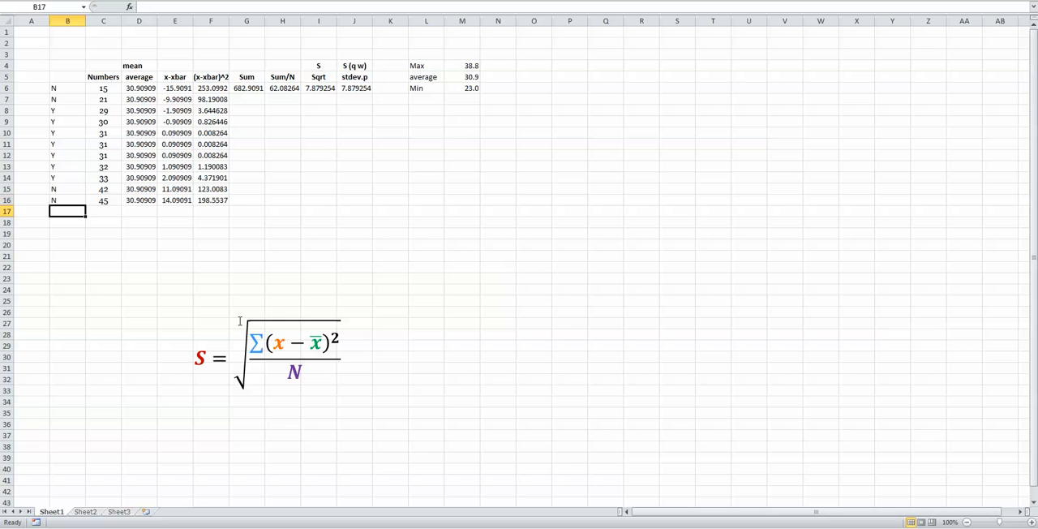
Make the Max, average and Min labels and values in L4:M6 bold.
drag(432, 69, 458, 91)
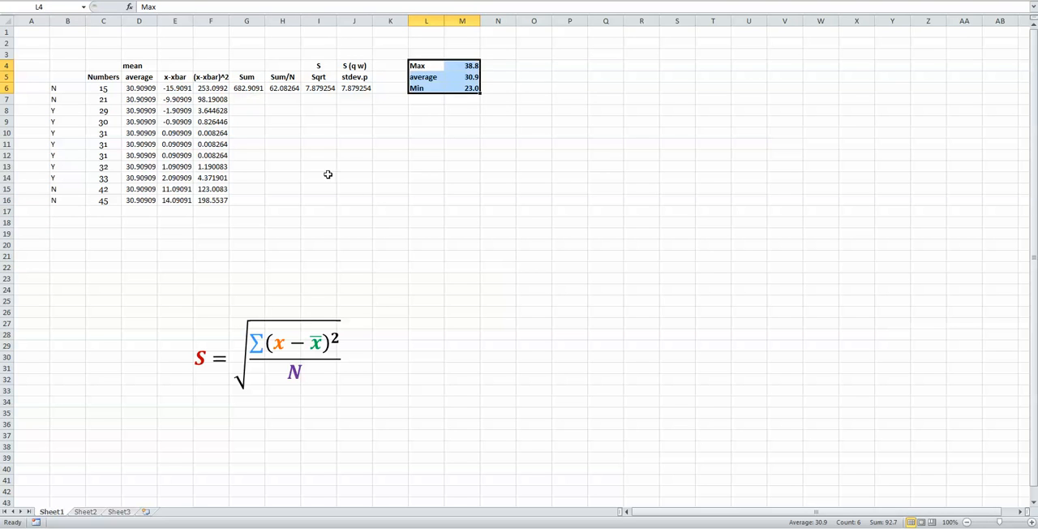
click(350, 194)
Review the Y-marked numbers in B8:C14 and the N-marked numbers in B6:C7 and B15:C16 against the Max and Min limits.
drag(56, 111, 108, 177)
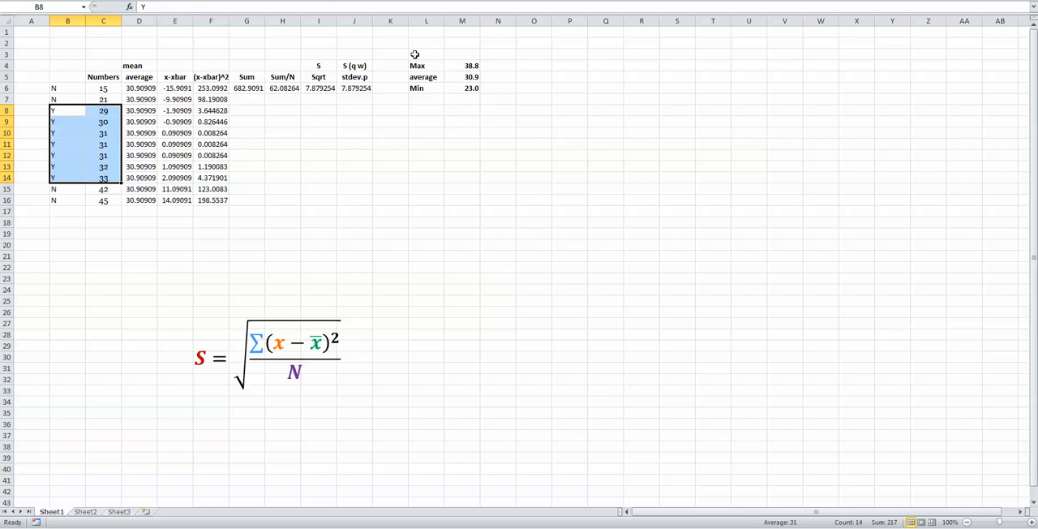
drag(69, 88, 95, 100)
click(66, 188)
drag(67, 188, 97, 201)
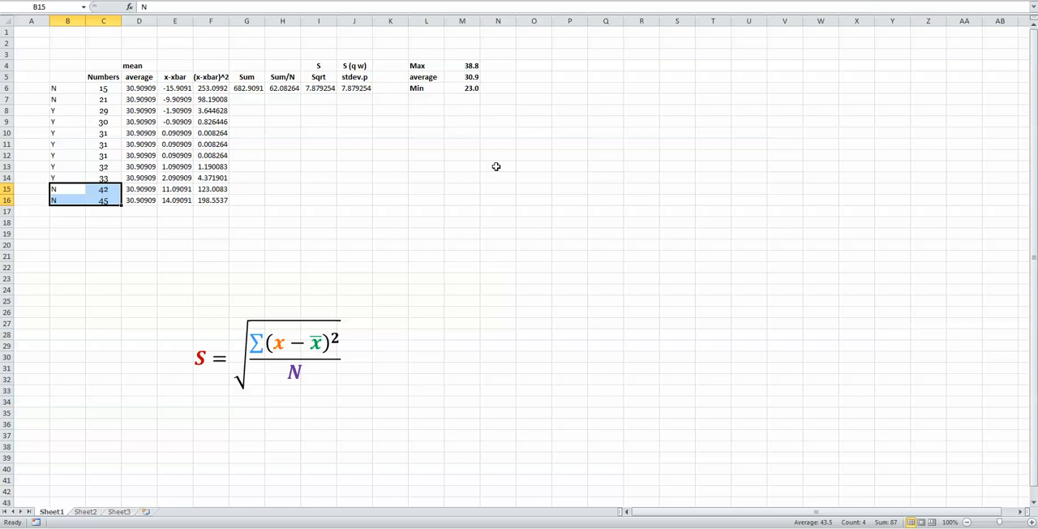
click(527, 77)
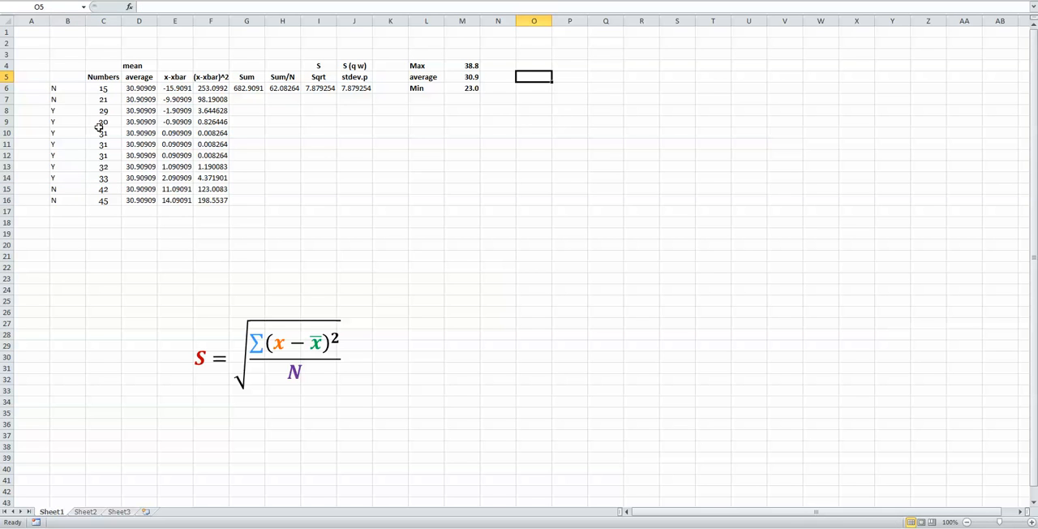
drag(61, 110, 119, 177)
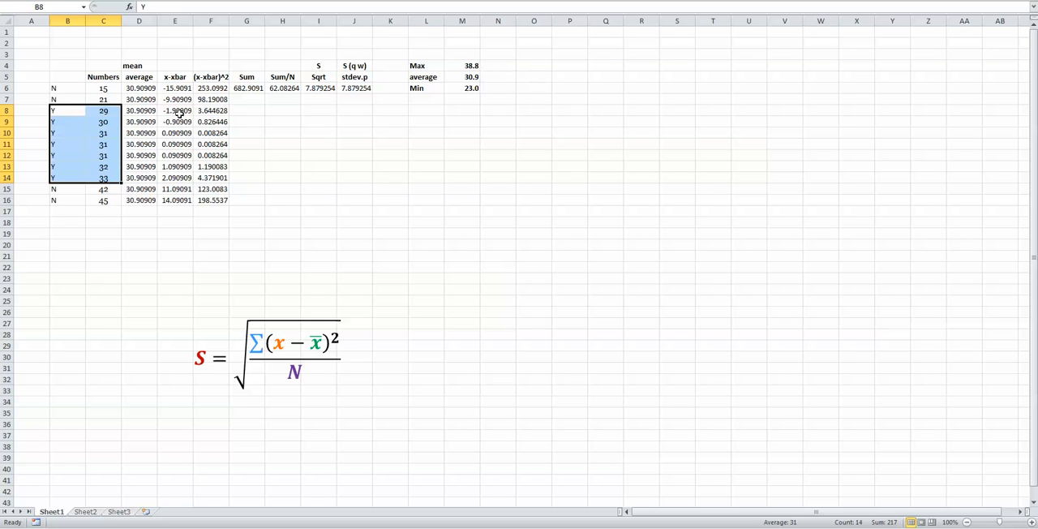
click(96, 113)
key(Down)
key(Left)
key(Up)
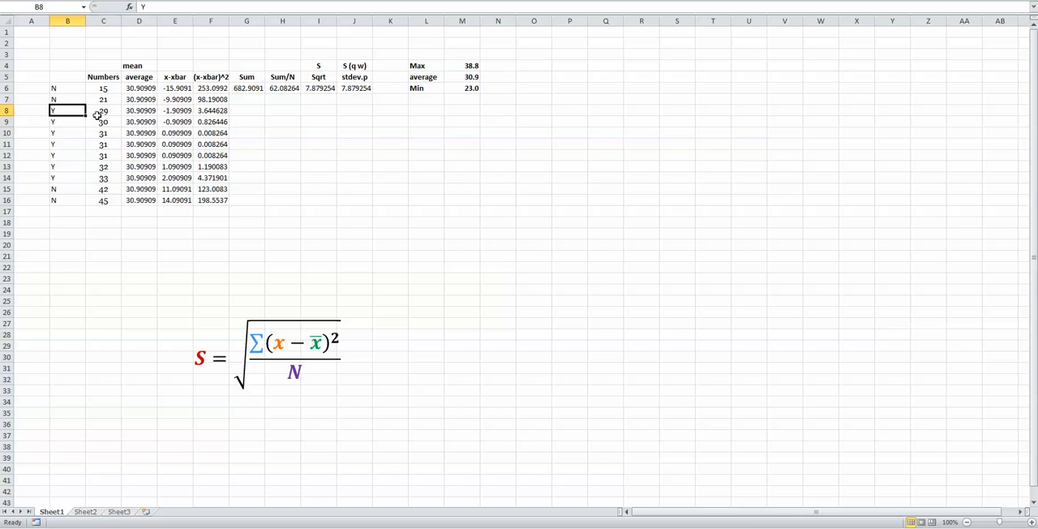
key(Down)
key(Down)
key(Down)
key(Down)
key(Down)
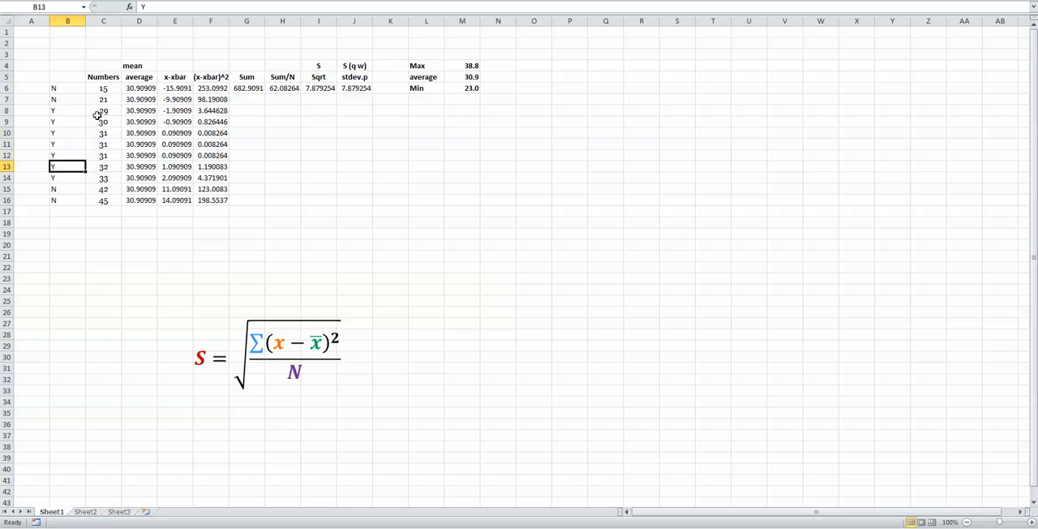
Enter the bold label Percentage in O5 and widen column O to fit it.
key(Down)
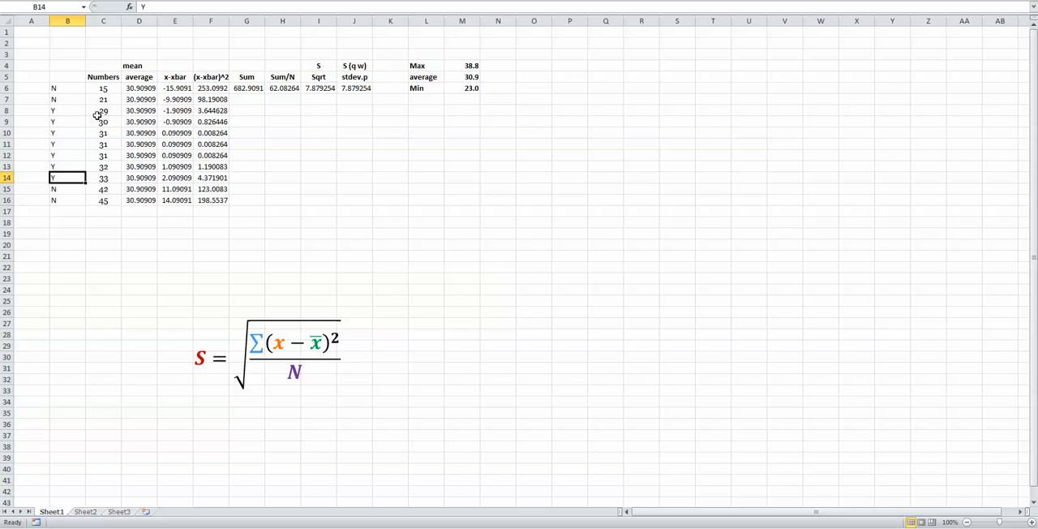
drag(57, 88, 103, 200)
click(528, 77)
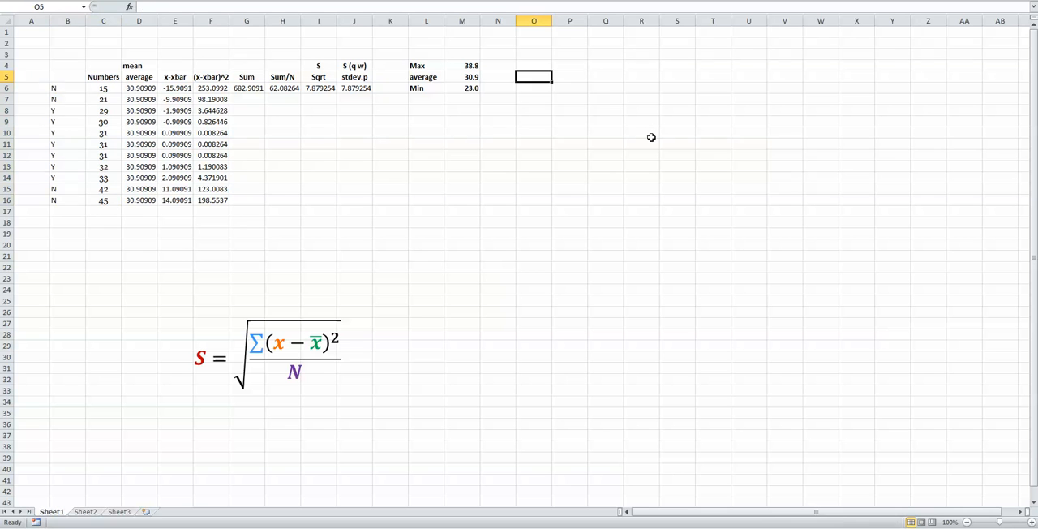
text(Perce)
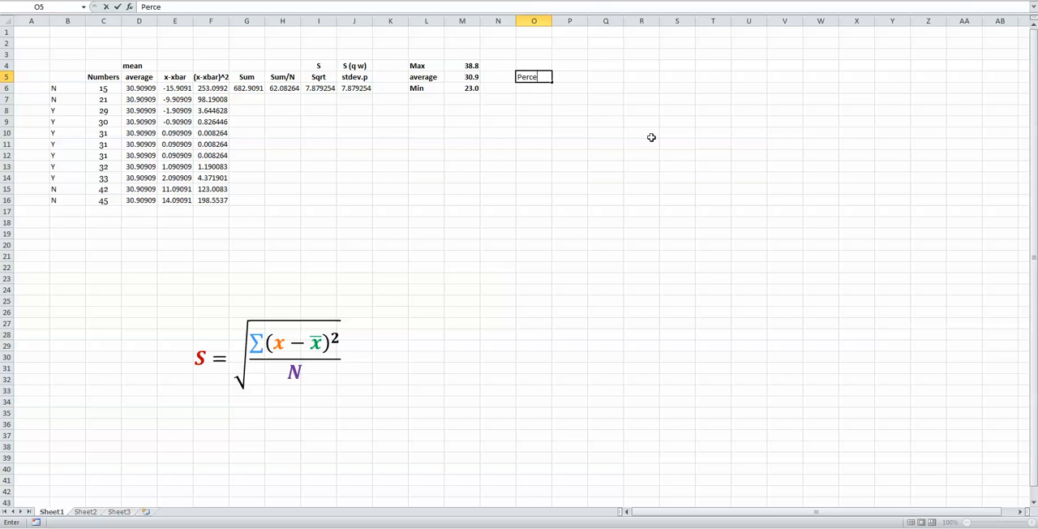
text(ntage)
key(Return)
key(Up)
key(Right)
key(Left)
key(ctrl+b)
key(Right)
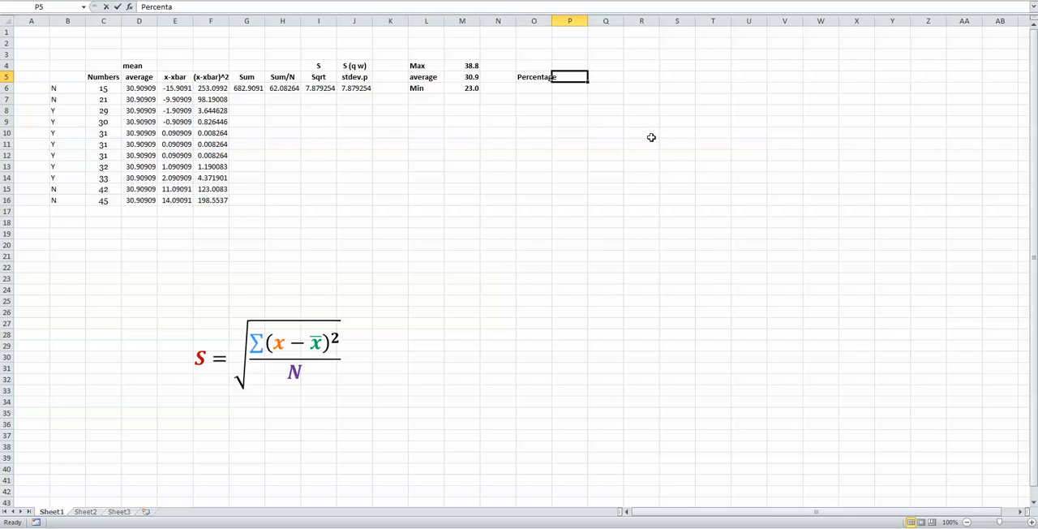
drag(551, 21, 558, 23)
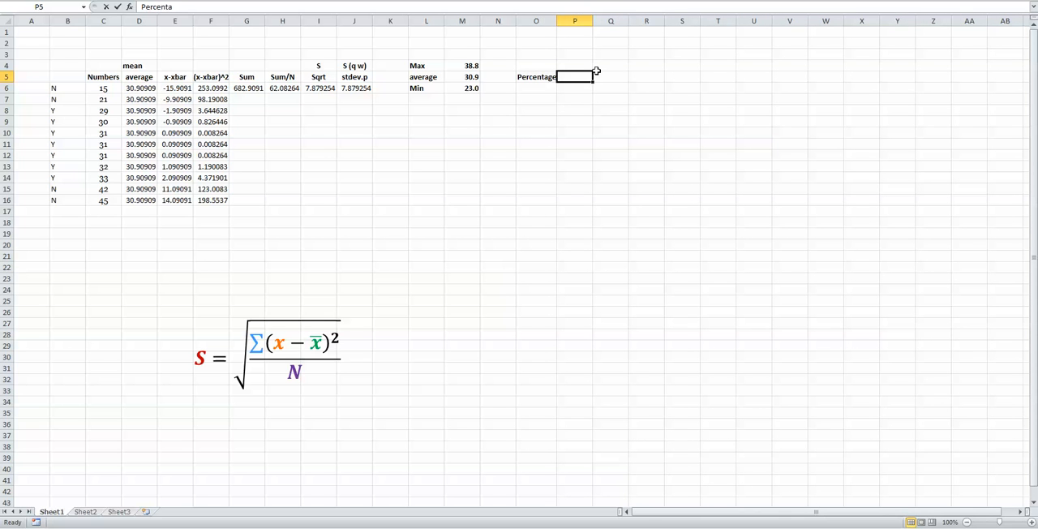
Calculate the share of numbers within one deviation in P5 with the formula =(7/11)*100.
text(=)
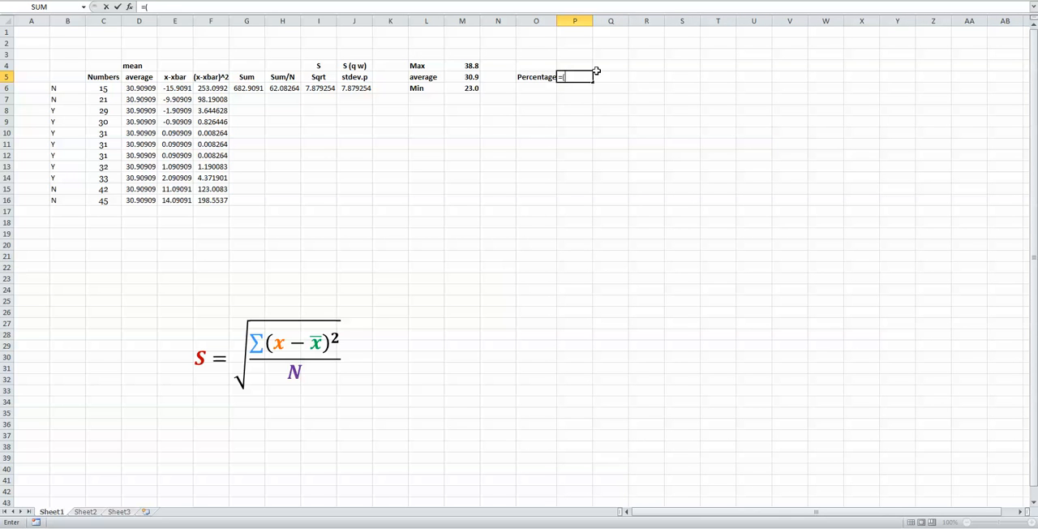
text((7/11)*100)
key(Return)
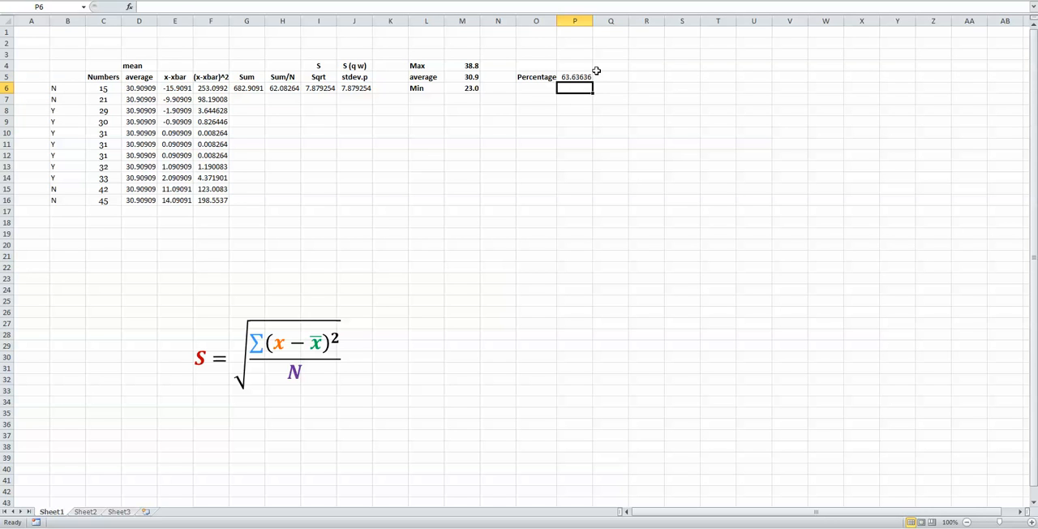
Replace the formula in P5 with the rounded value 64 and enter % in Q5.
click(590, 74)
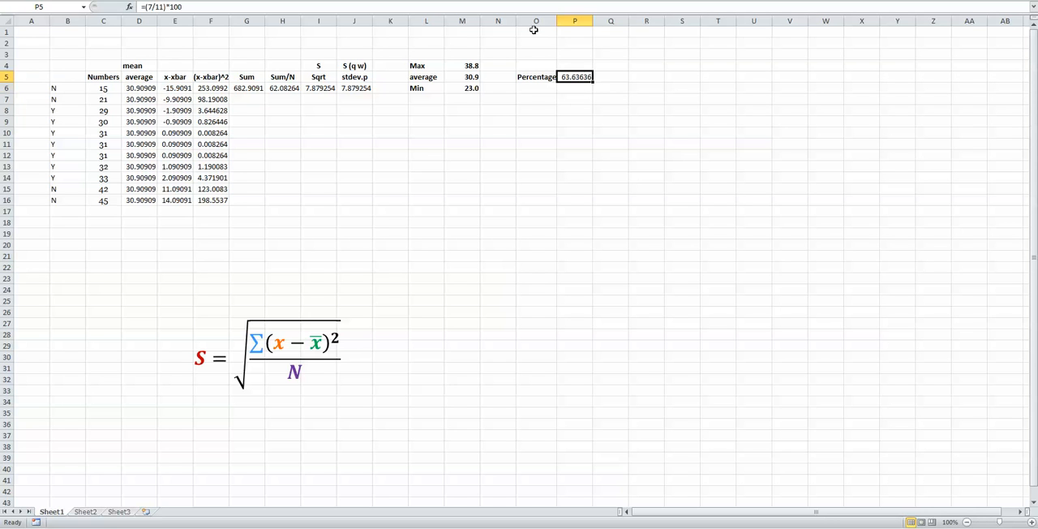
text(64)
key(Return)
key(Up)
click(614, 77)
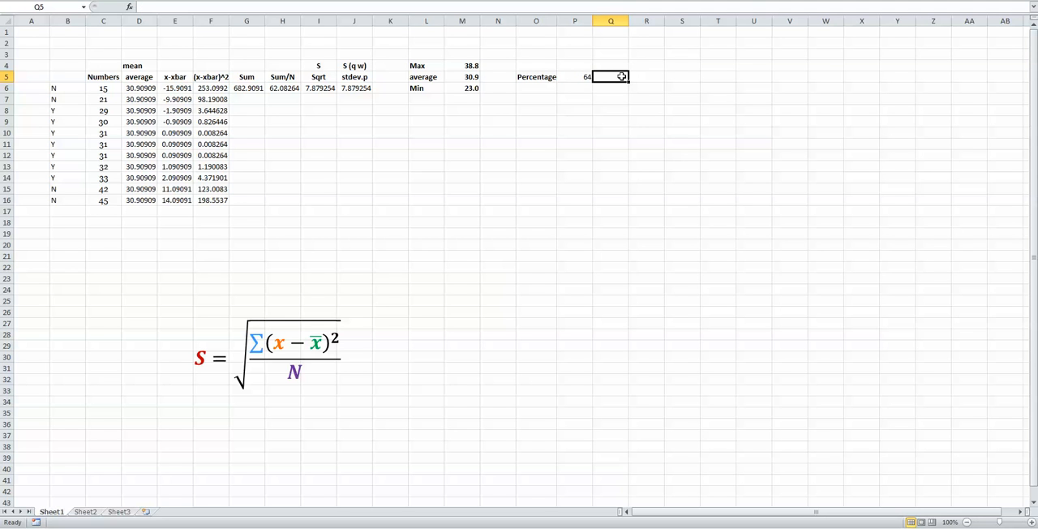
text(%)
key(Return)
Review the marked numbers in B6:C16 and left-align the 64 in P5.
click(581, 78)
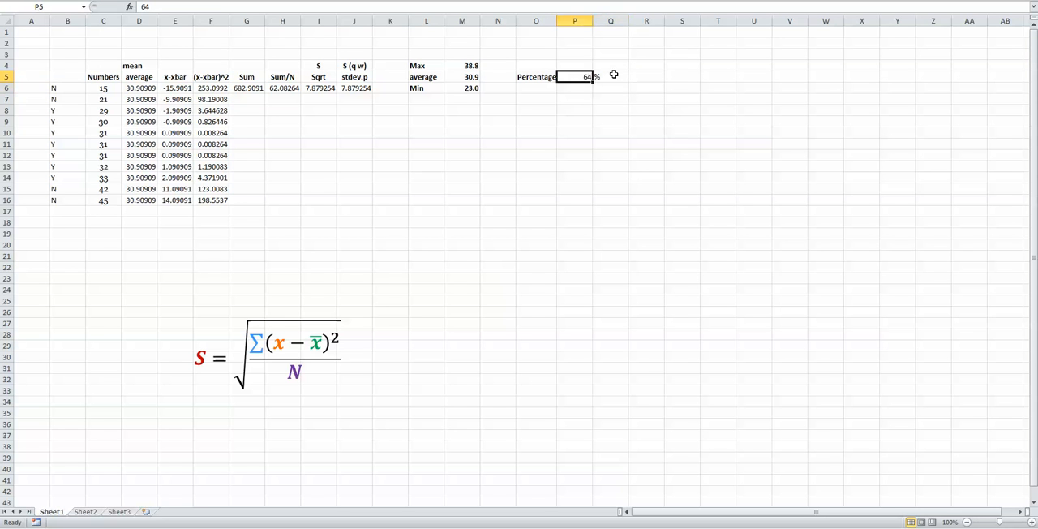
click(614, 75)
drag(54, 88, 114, 201)
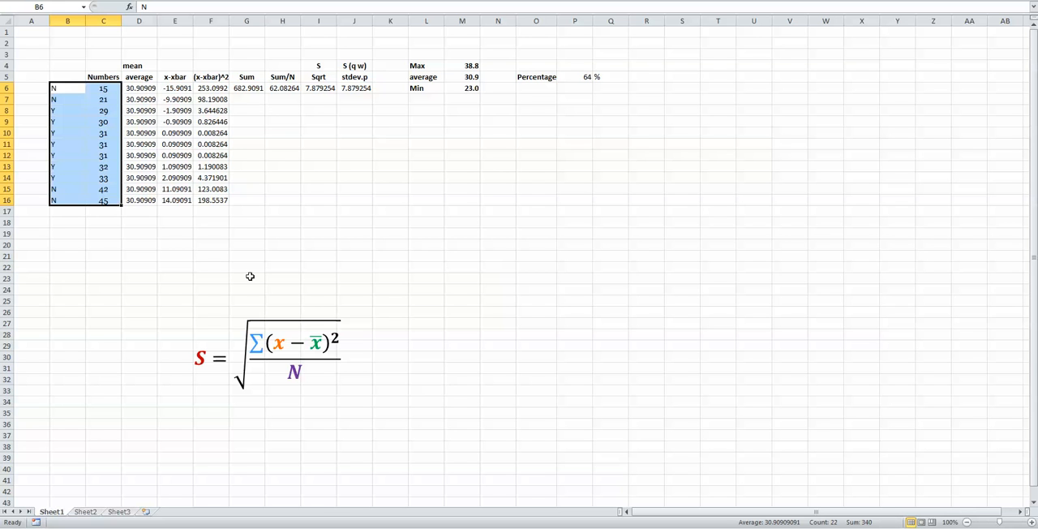
drag(550, 77, 578, 77)
click(579, 77)
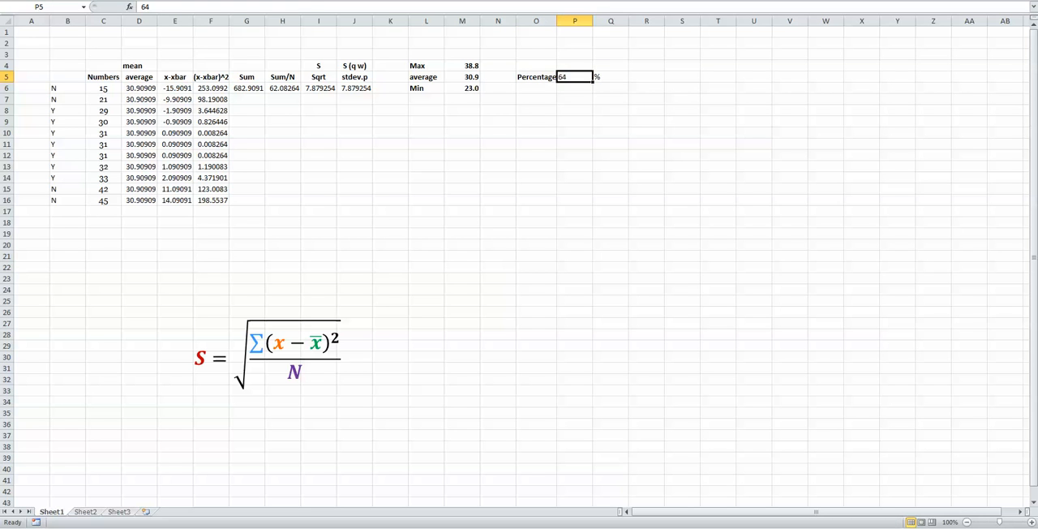
click(638, 78)
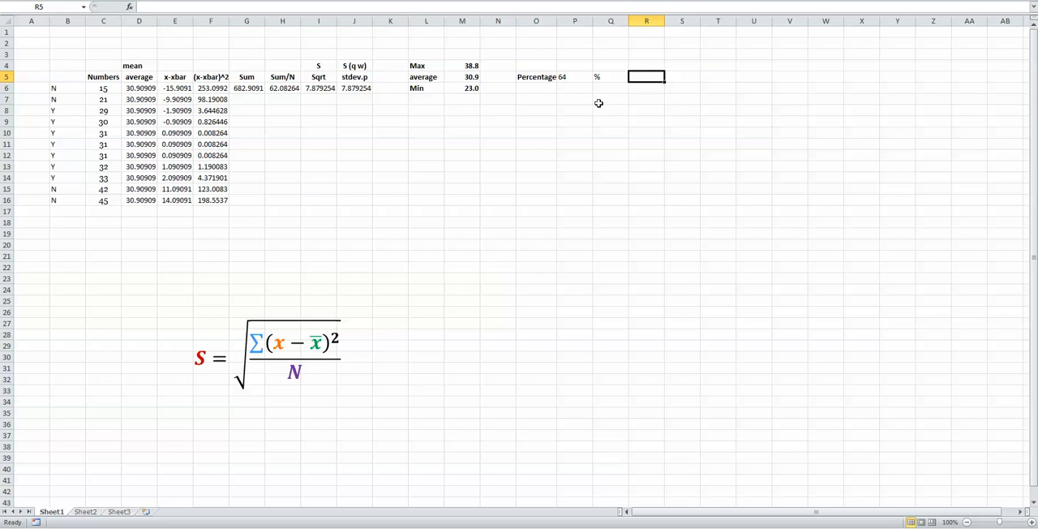
Clear the Percentage label, its value and the % sign from O4:Q7.
drag(531, 65, 598, 94)
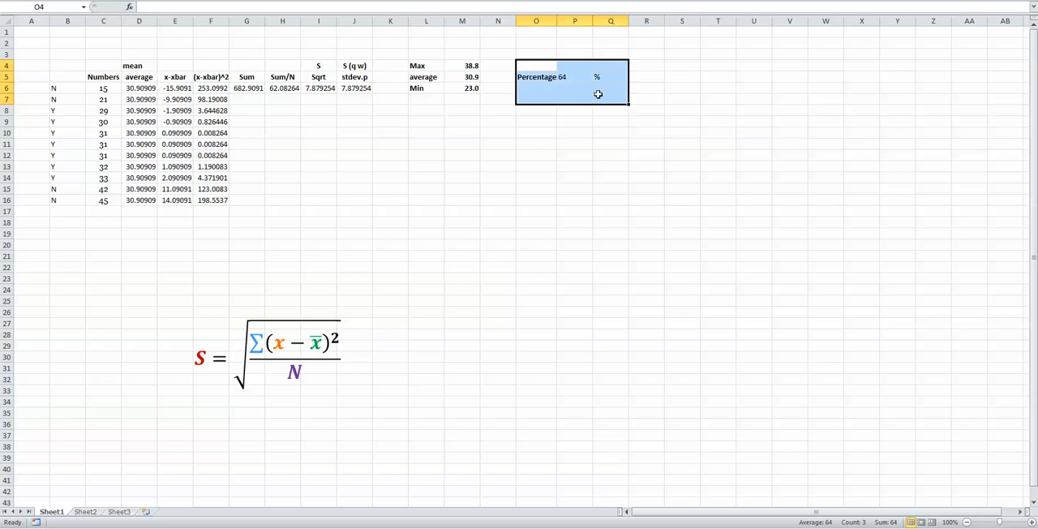
key(Delete)
click(509, 202)
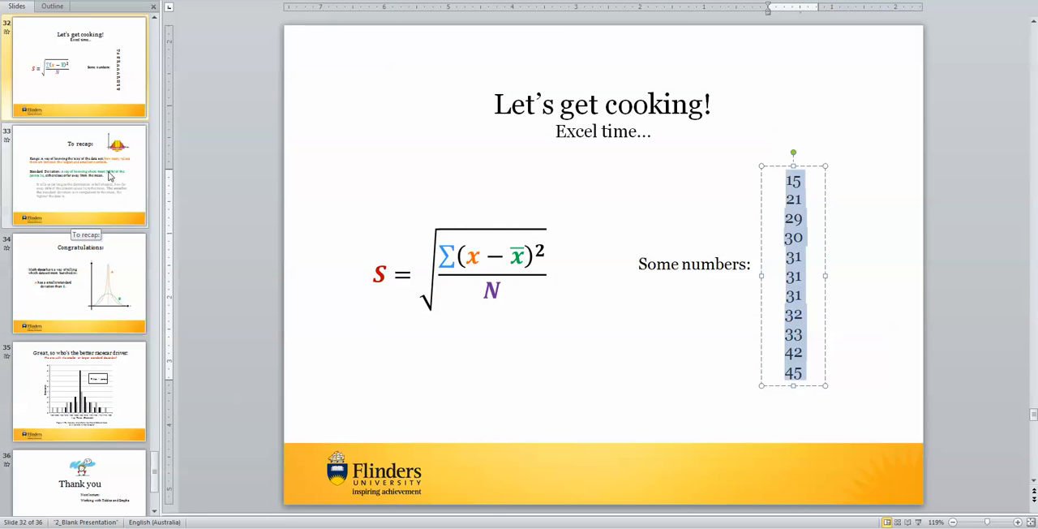
Switch to the PowerPoint presentation, look at the recap on slide 33, and show the normal distribution rule on slide 21.
click(78, 174)
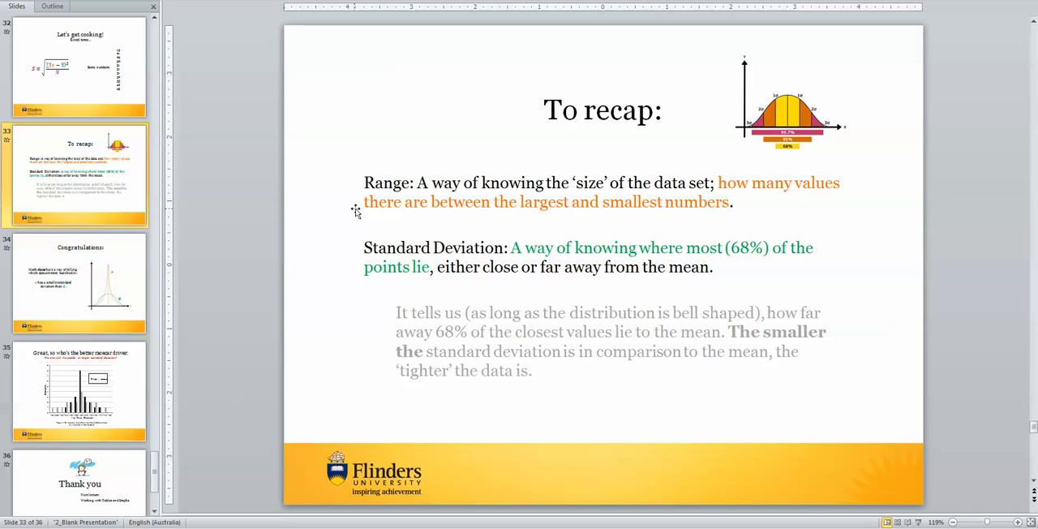
scroll(43, 233, up, 10)
scroll(43, 232, up, 2)
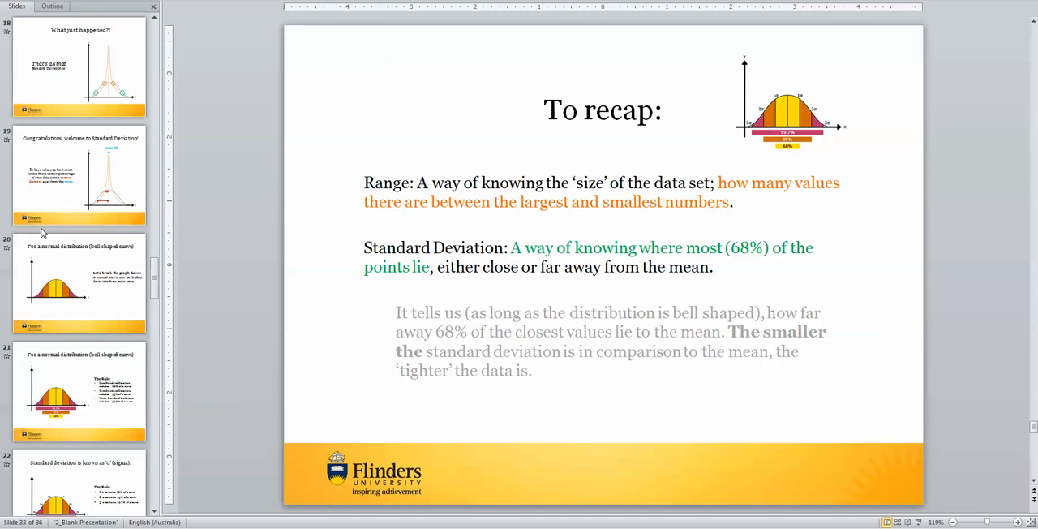
click(79, 389)
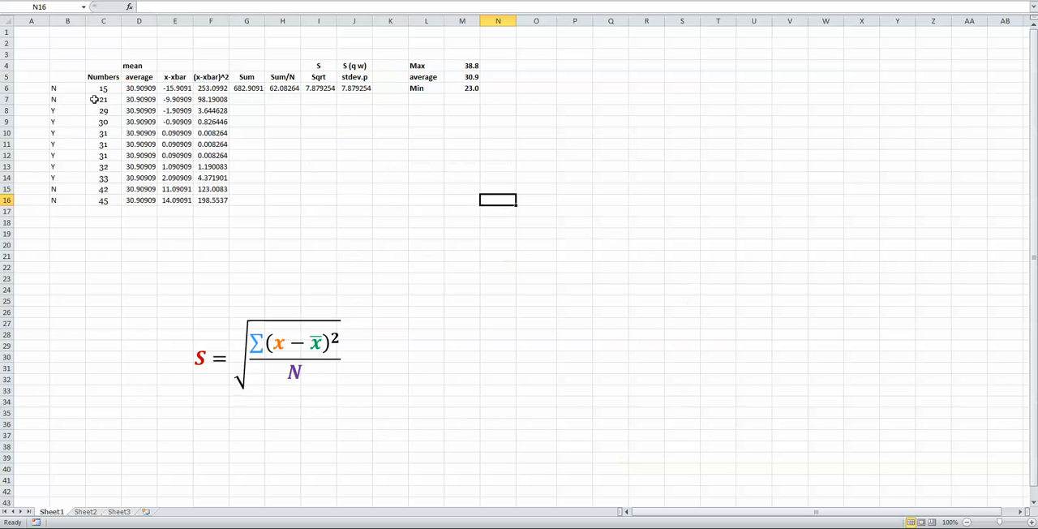
Switch back to the Excel worksheet and review the numbers in C6:C16 and the Sqrt and stdev.p results in I6:J6.
click(99, 88)
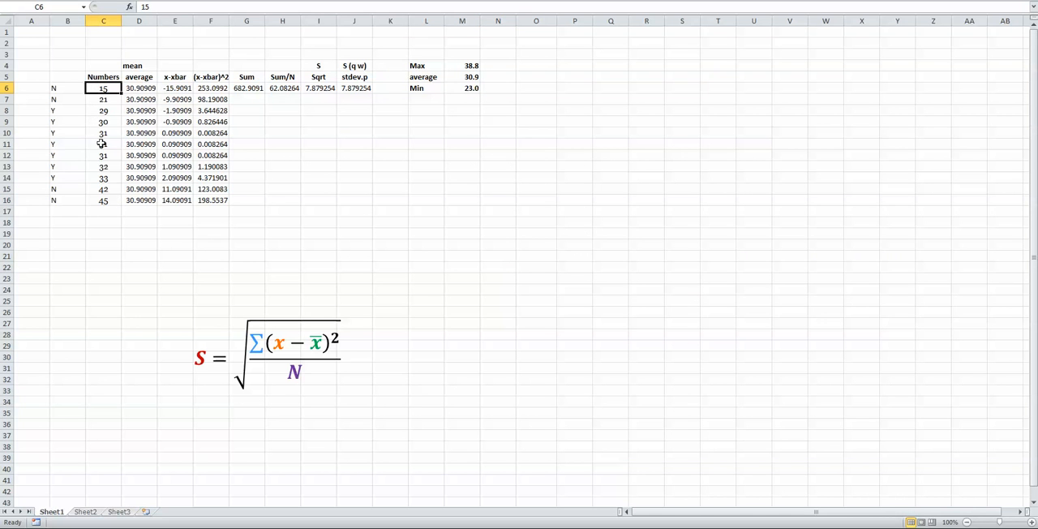
click(102, 200)
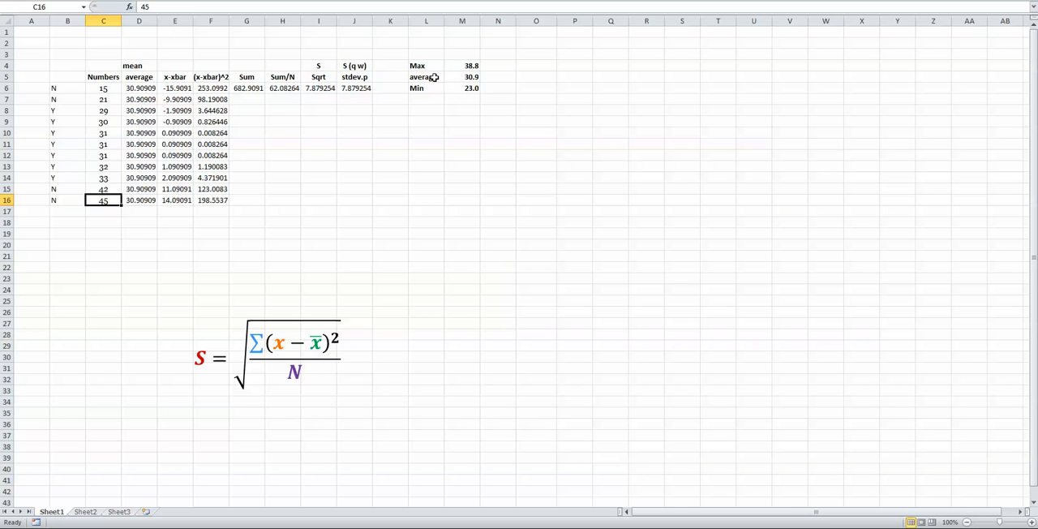
click(356, 89)
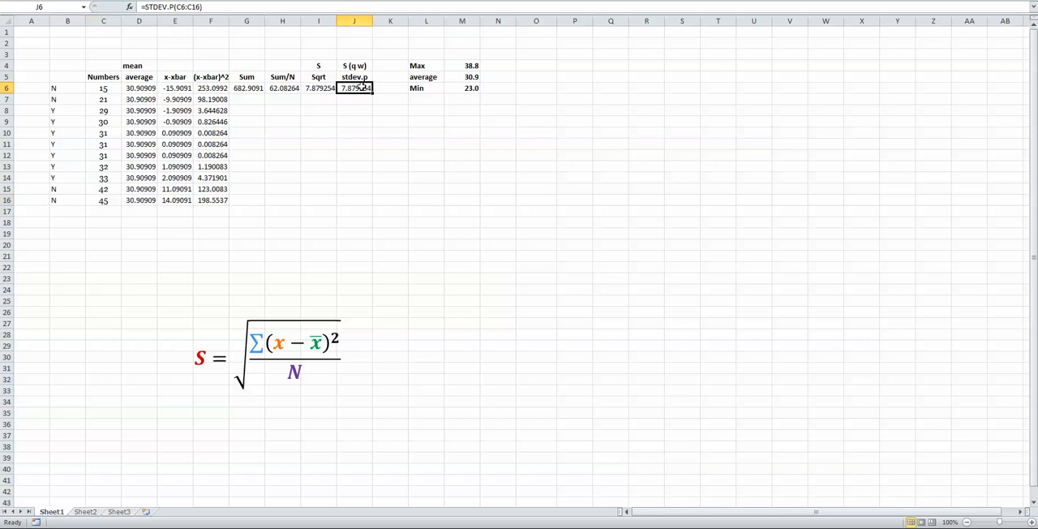
drag(321, 89, 367, 98)
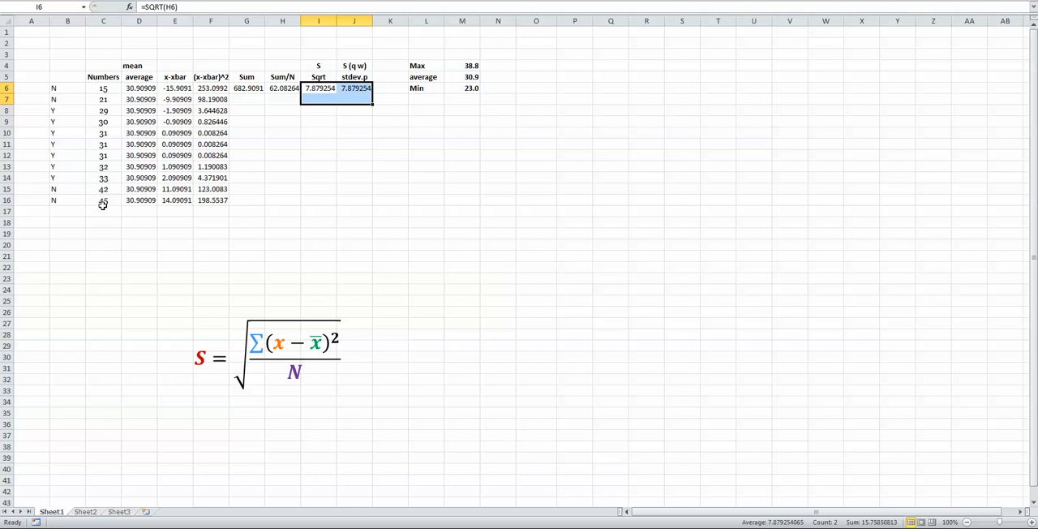
click(308, 105)
click(312, 90)
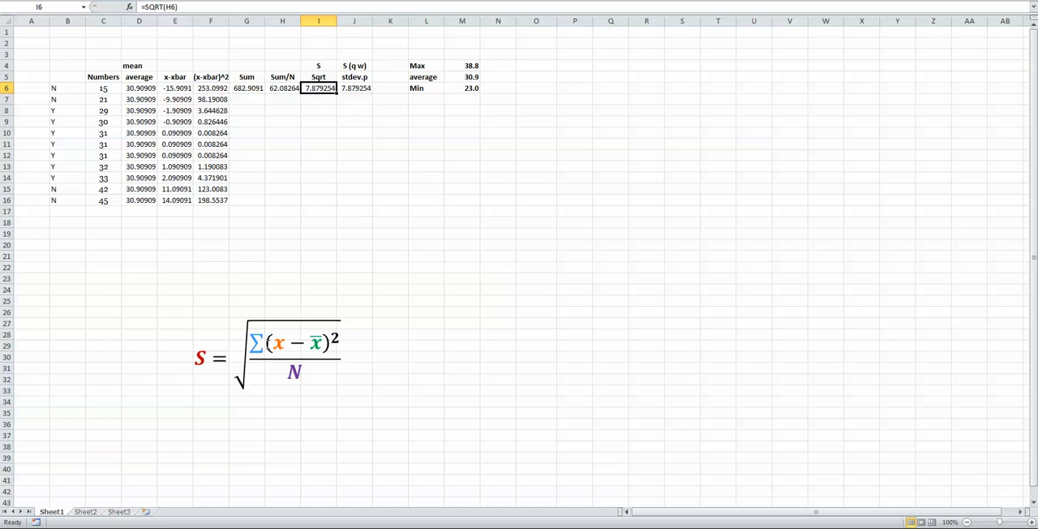
Move the standard deviation formula up to just below the Sum, Sum/N, Sqrt and stdev.p results, around rows 8 to 14.
click(266, 342)
drag(180, 314, 270, 99)
click(387, 248)
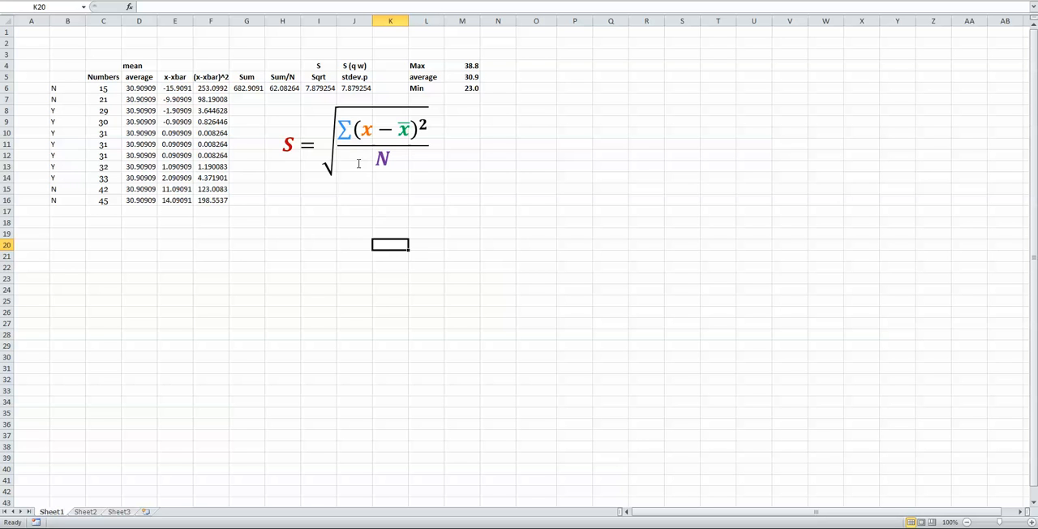
click(362, 165)
drag(322, 201, 323, 207)
click(389, 257)
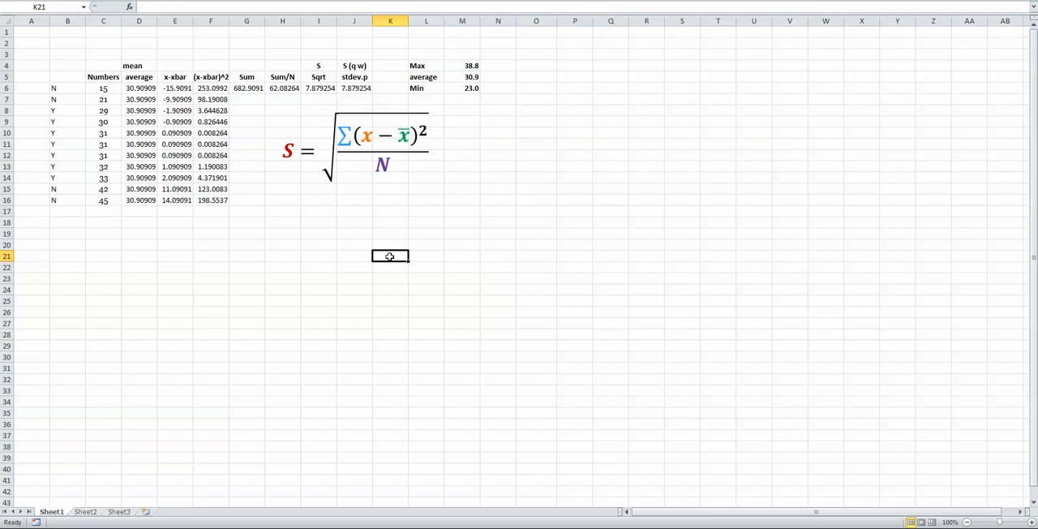